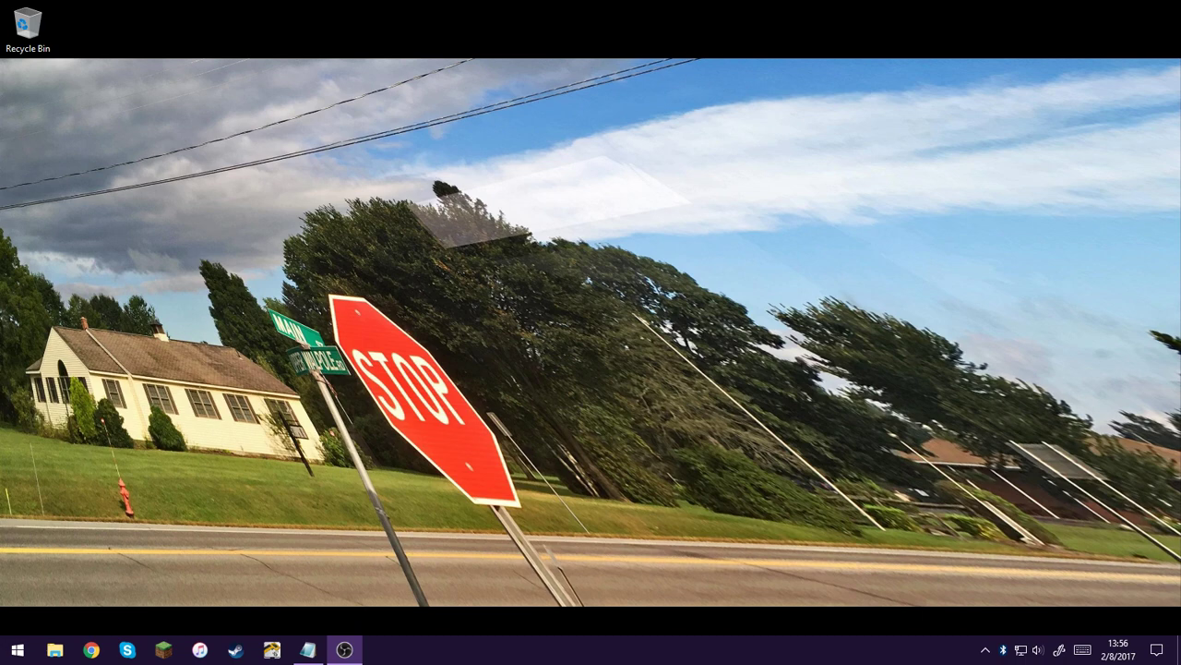
pyautogui.click(91, 650)
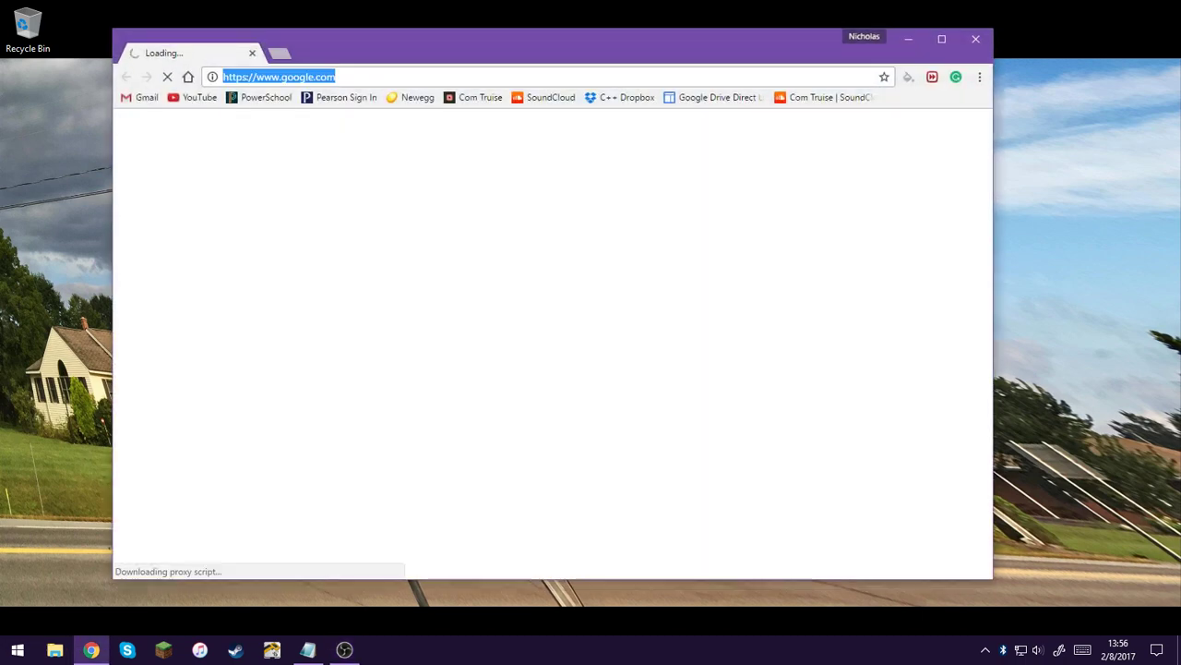
pyautogui.write('www.')
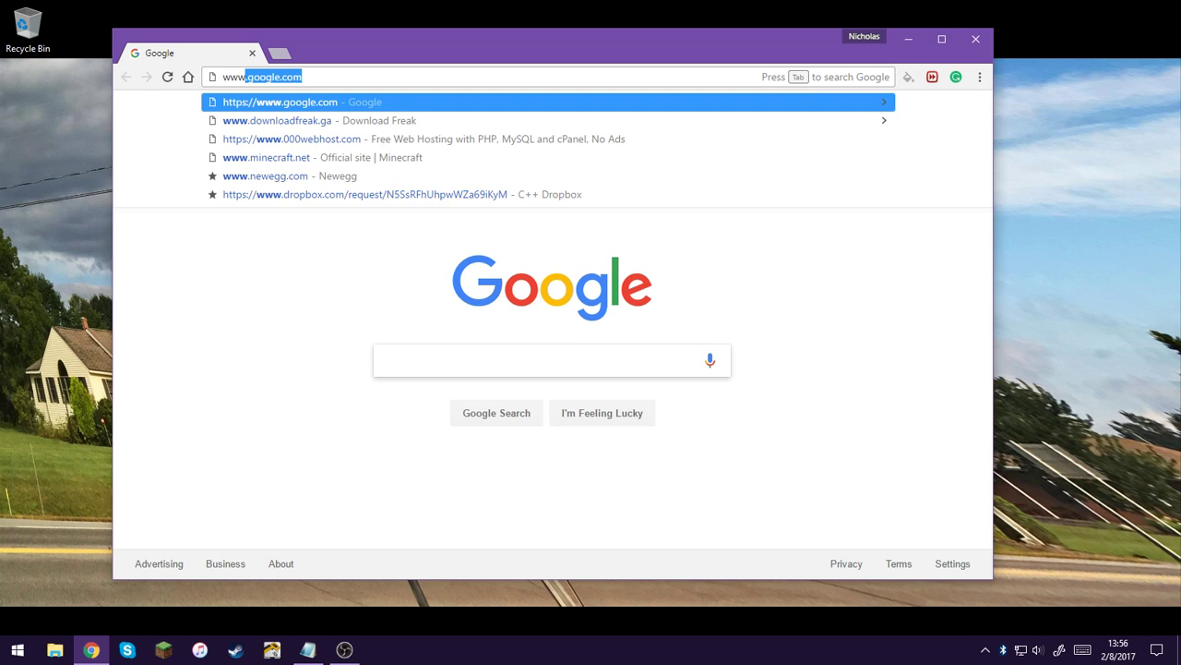
pyautogui.press('Down')
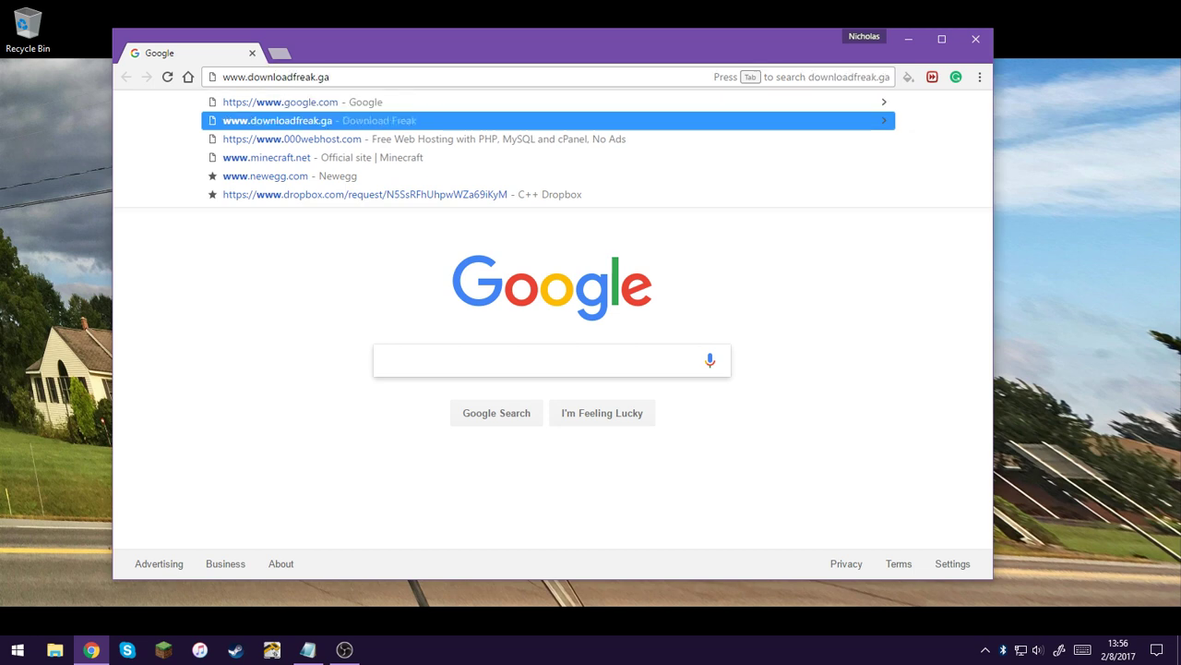
pyautogui.press('Return')
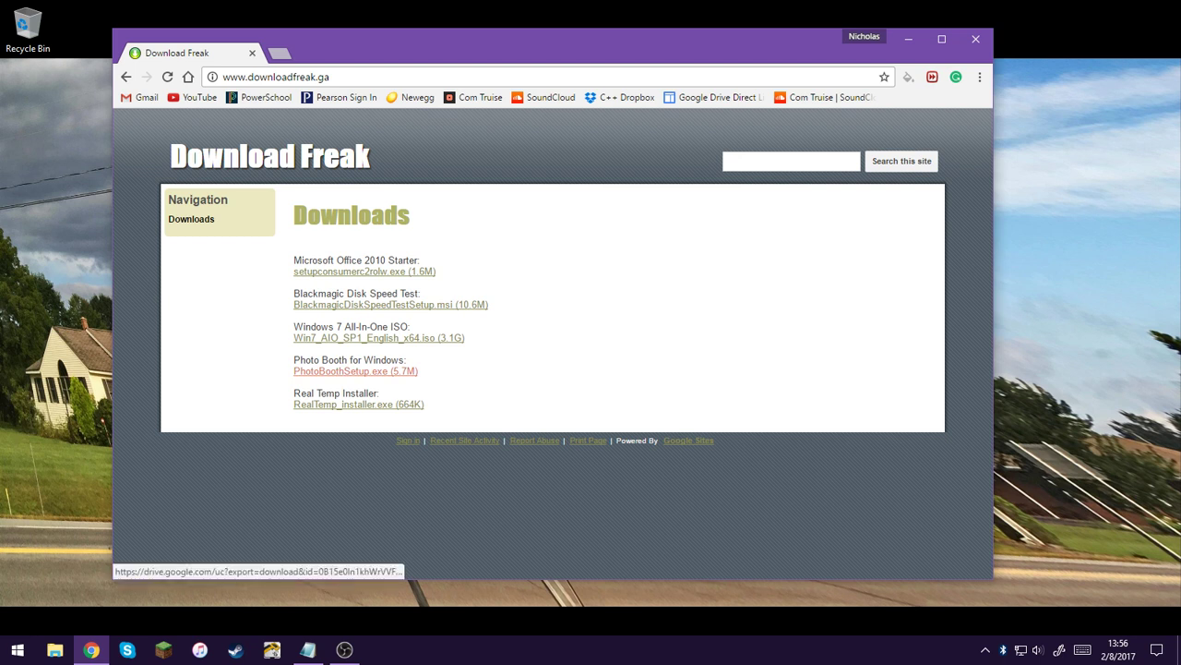
pyautogui.click(355, 371)
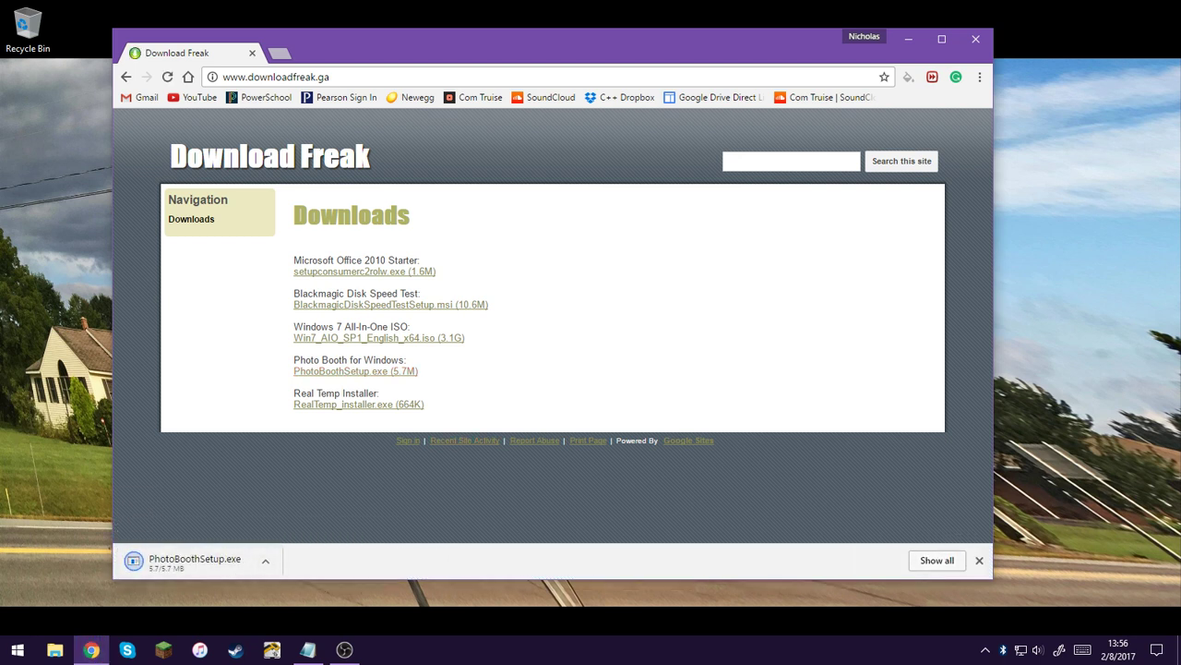
# - Show the downloaded PhotoBoothSetup.exe in its folder from the browser's download list and reposition the folder window
pyautogui.hotkey('ctrl', 'j')
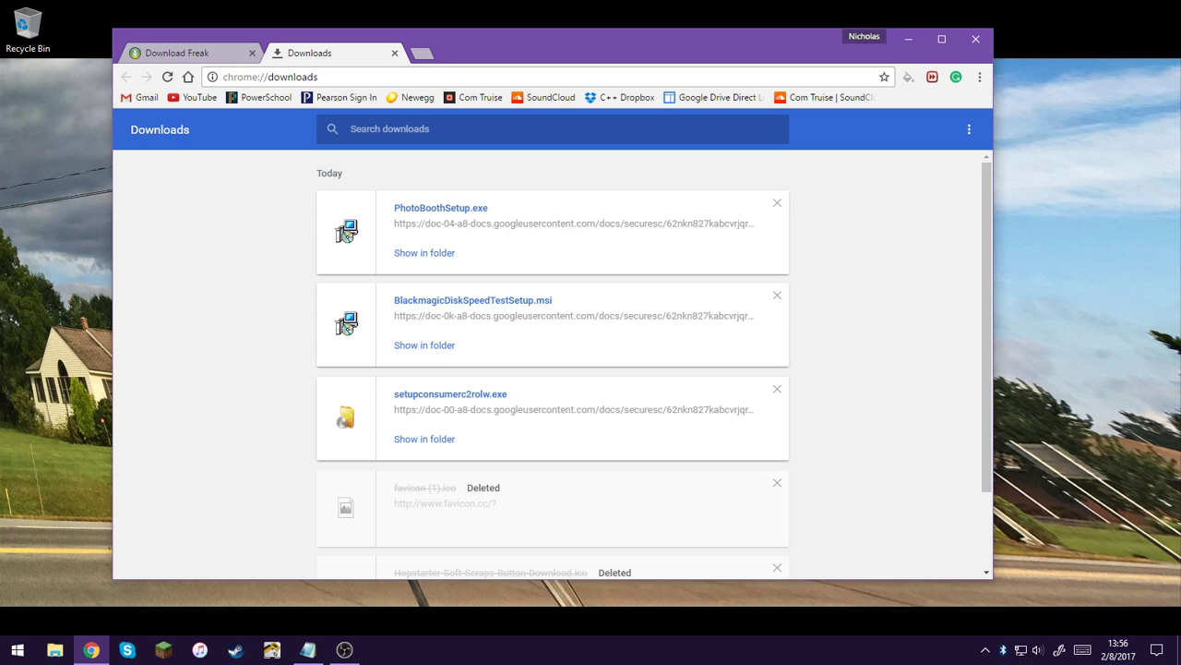
pyautogui.click(424, 252)
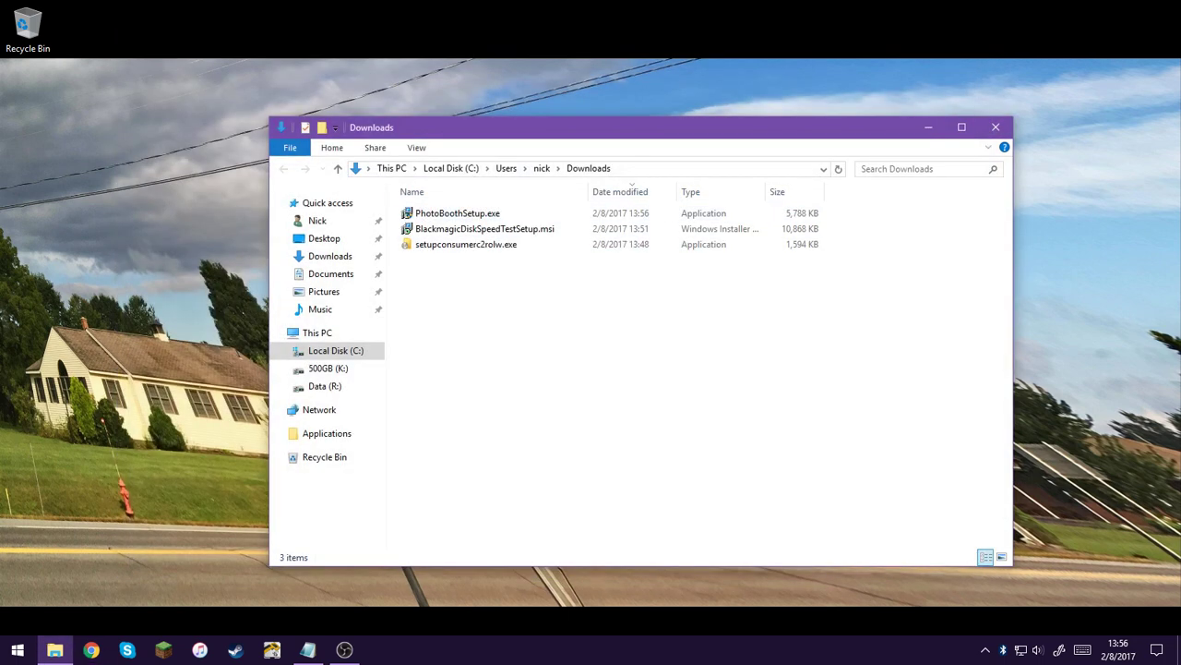
pyautogui.moveTo(517, 131); pyautogui.dragTo(473, 120)
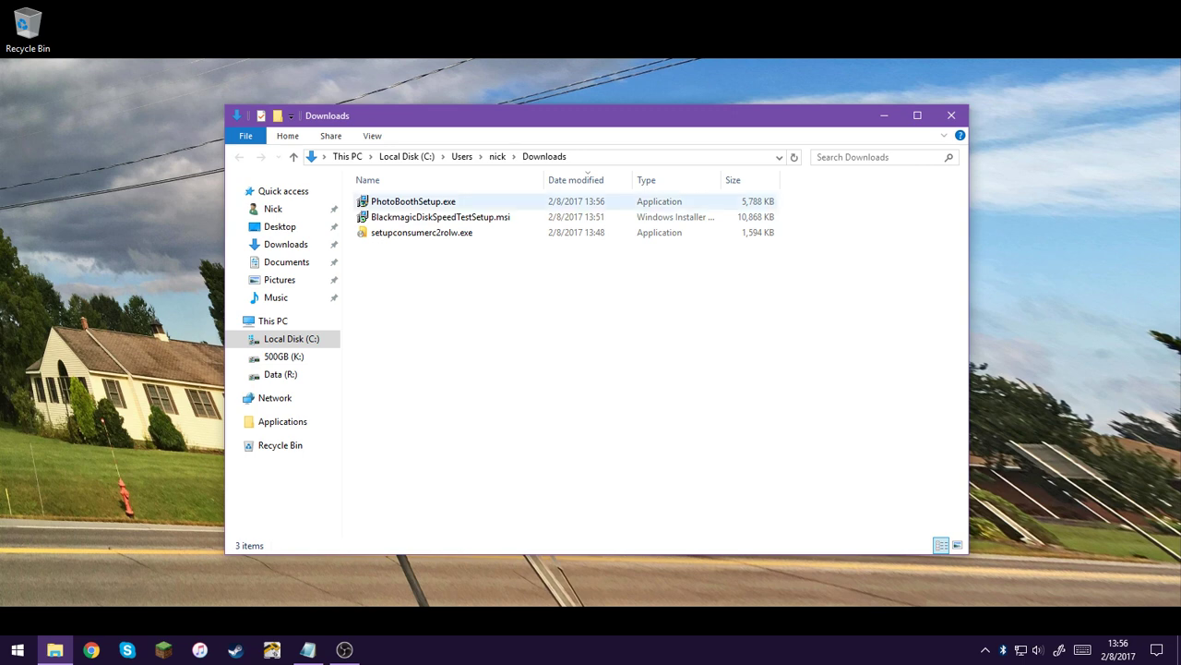
pyautogui.click(413, 201)
pyautogui.click(480, 304)
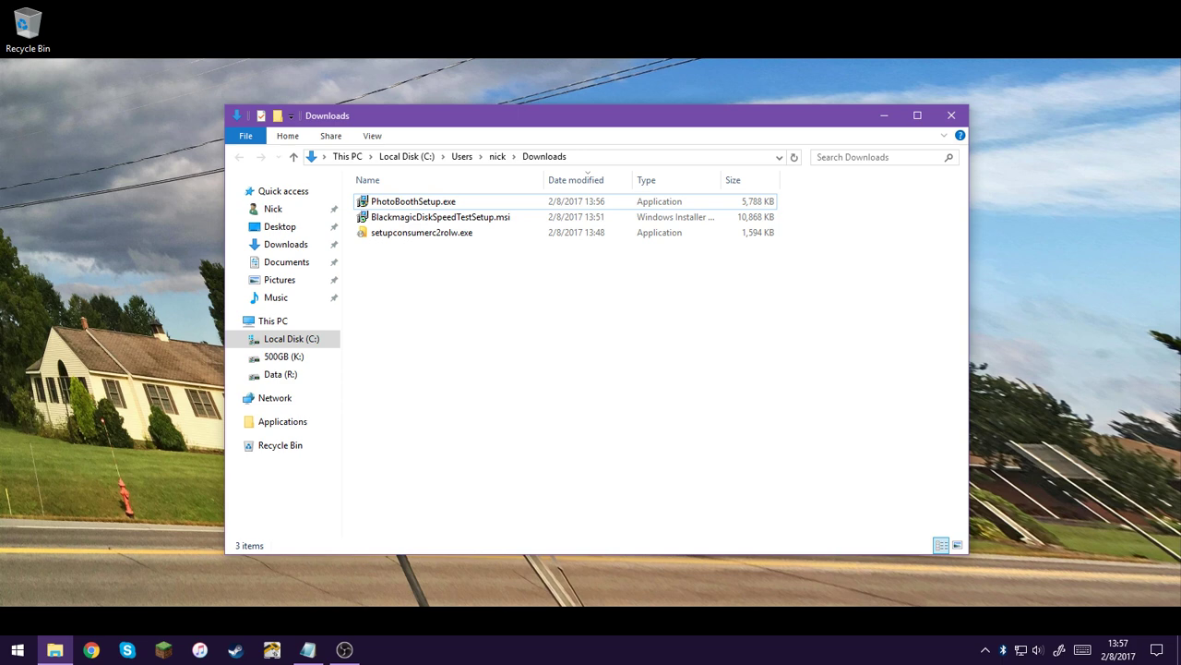
pyautogui.click(413, 201)
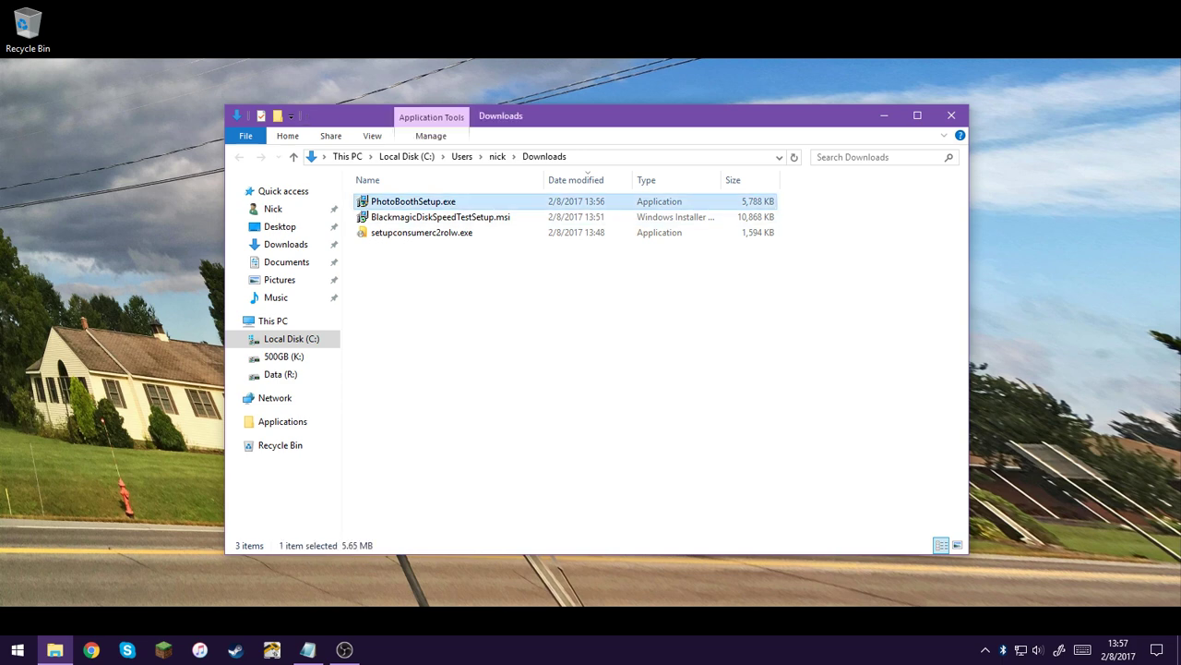
pyautogui.click(563, 360)
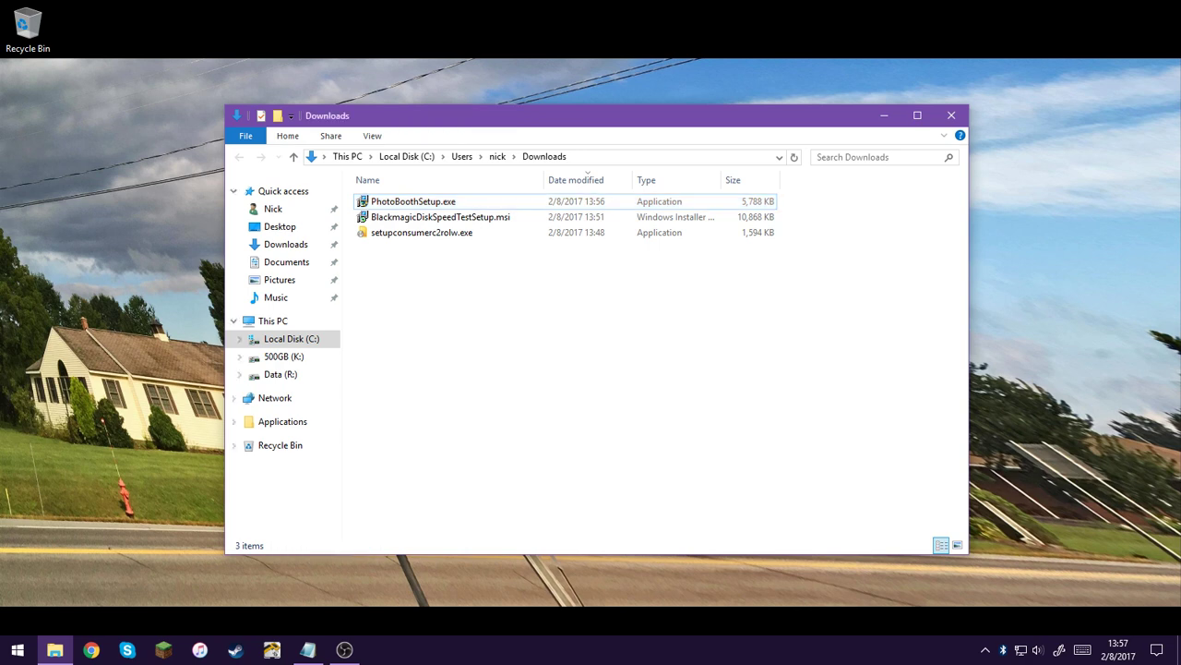
# - In Chrome, search Google for "adobe flash player activex" and open Adobe's Flash Player download page for a different operating system or browser
pyautogui.click(90, 649)
pyautogui.moveTo(485, 53); pyautogui.dragTo(640, 81)
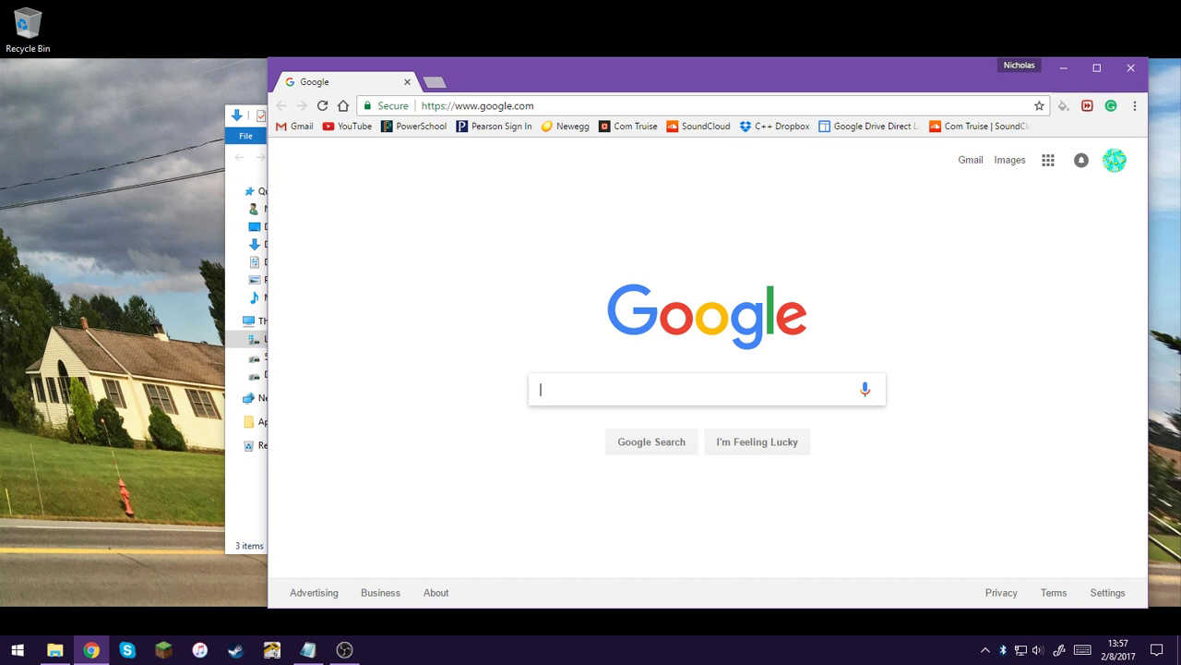
pyautogui.write('adobe fl')
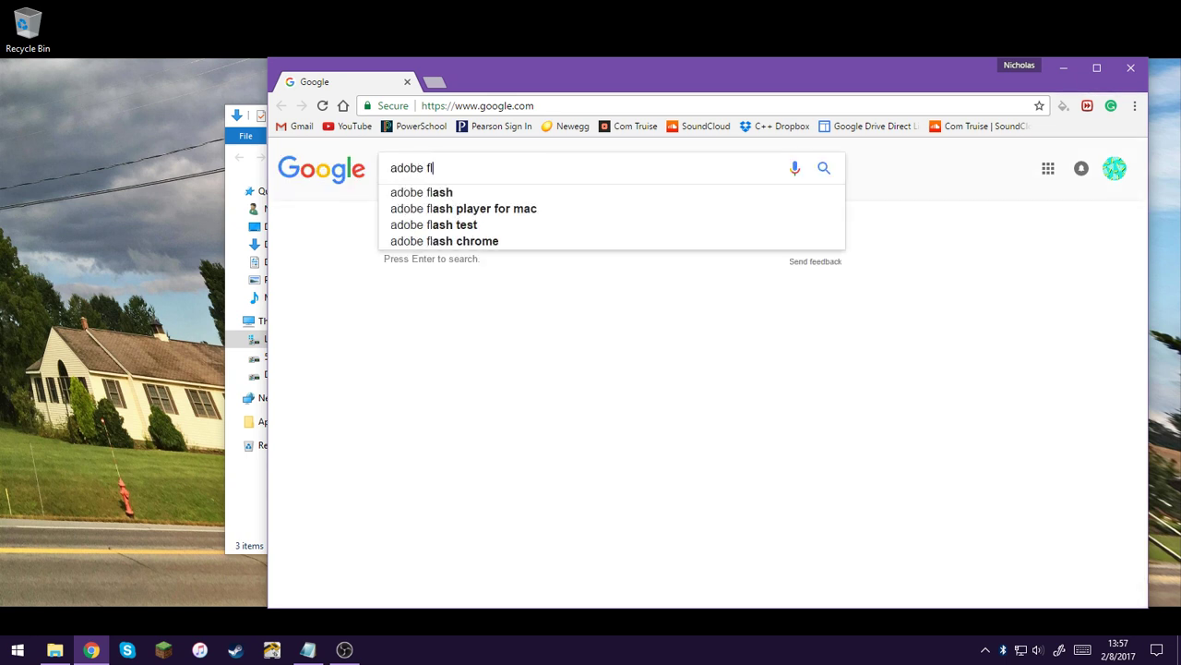
pyautogui.write('ash pl')
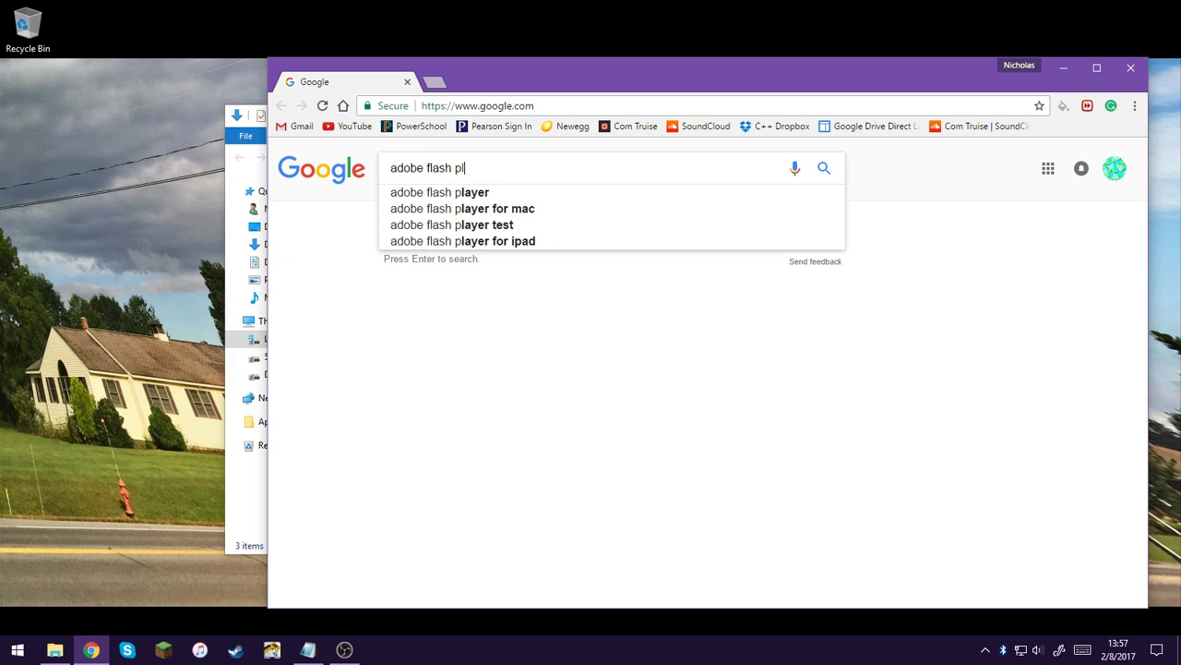
pyautogui.write('ayer activex')
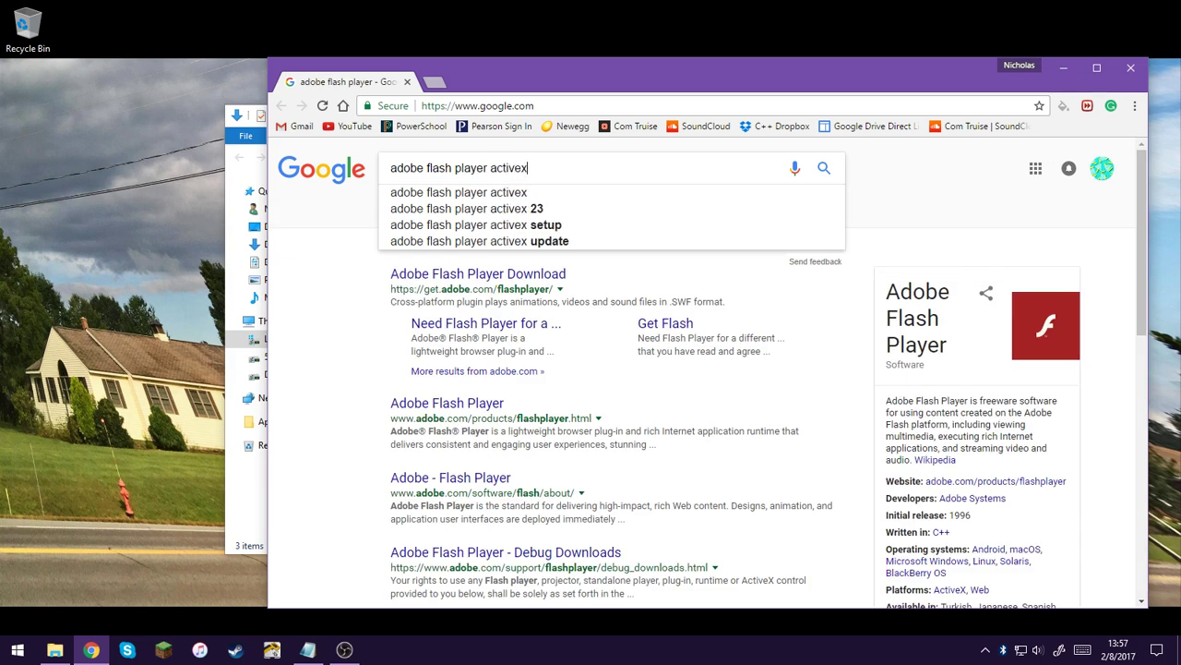
pyautogui.press('Return')
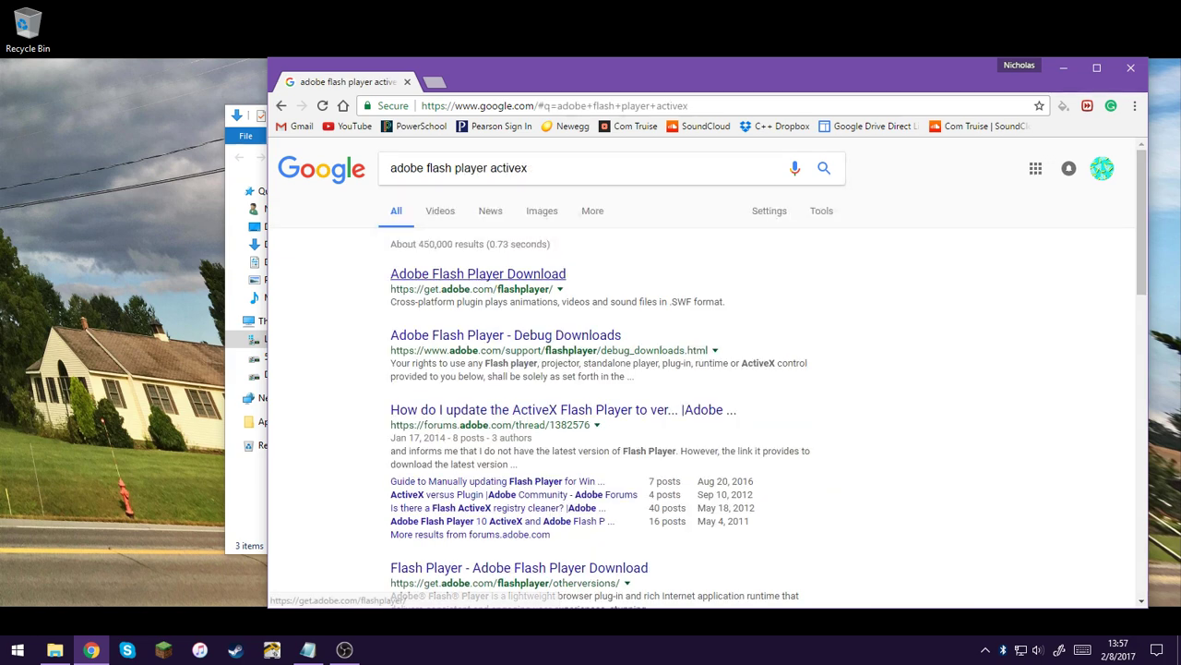
pyautogui.click(478, 273)
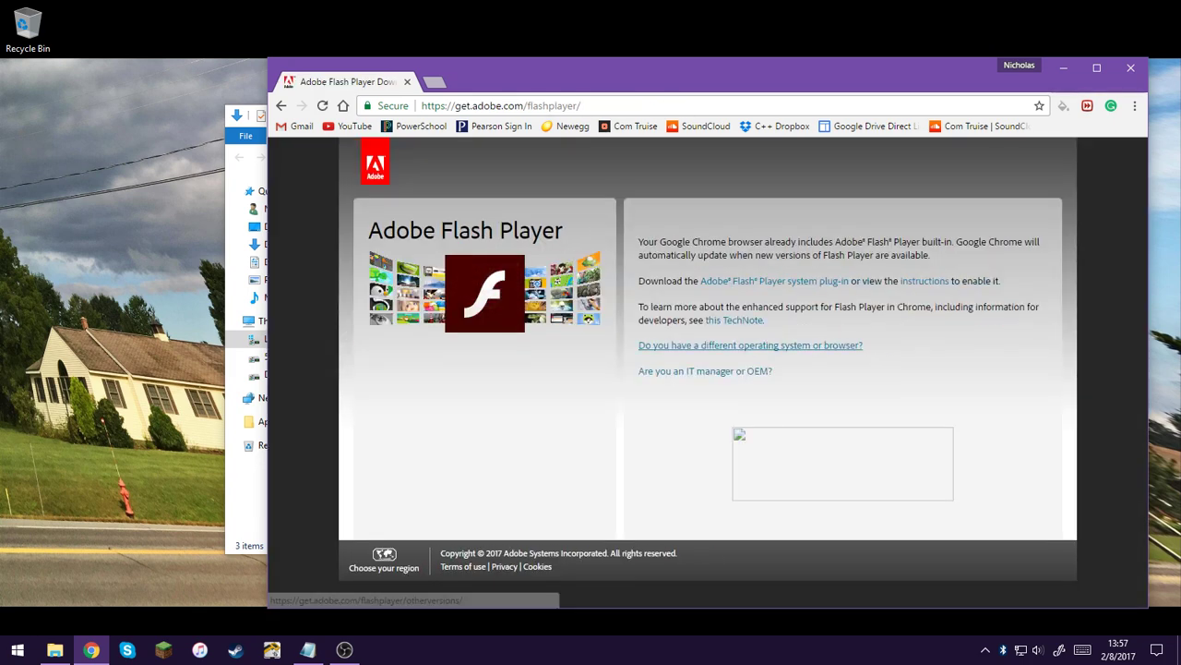
pyautogui.click(750, 345)
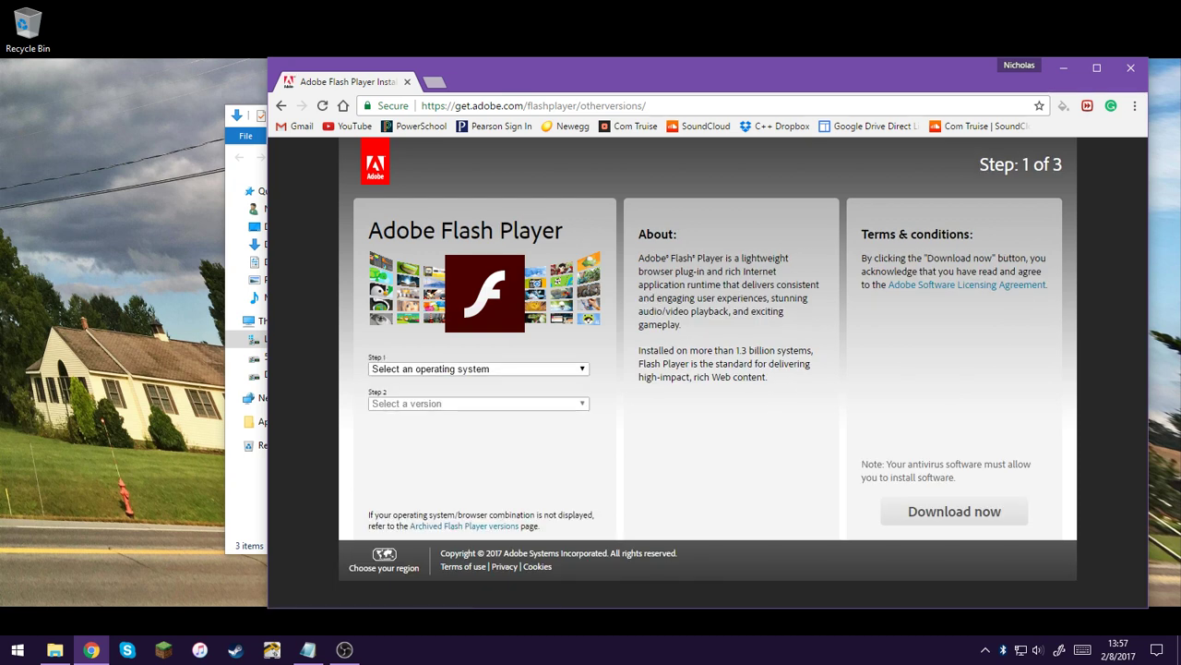
# - Choose Windows 7/Vista/XP and FP 24 for Internet Explorer - ActiveX, decline the McAfee and True Key offers, and close the browser
pyautogui.click(478, 369)
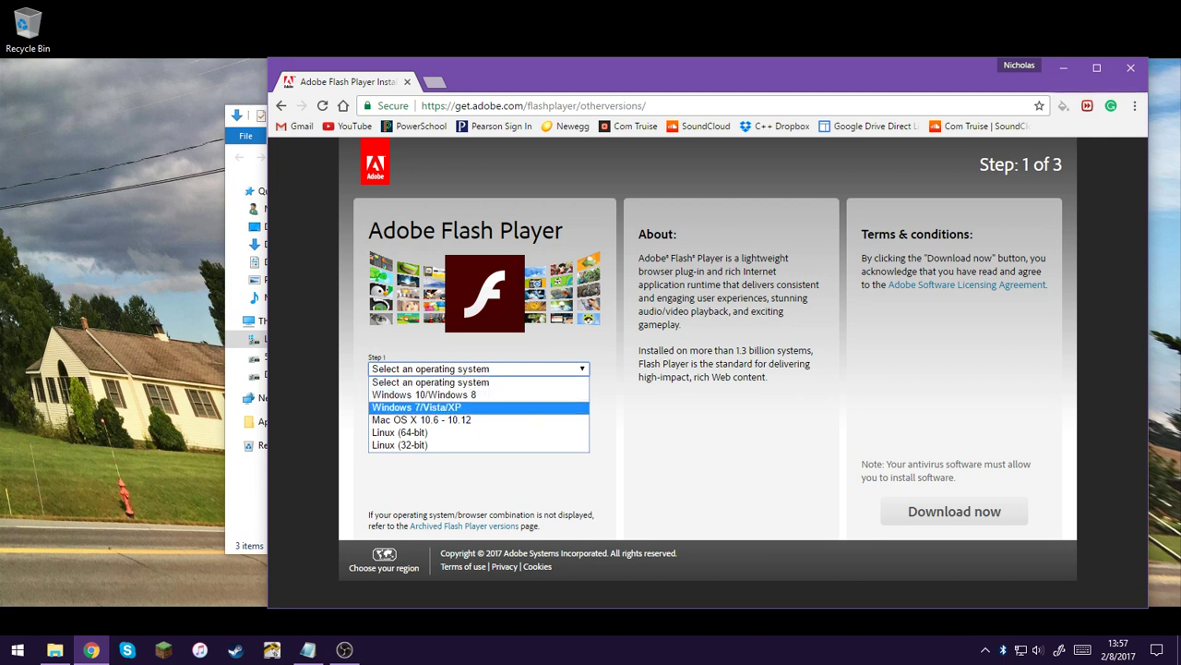
pyautogui.click(434, 407)
pyautogui.click(416, 403)
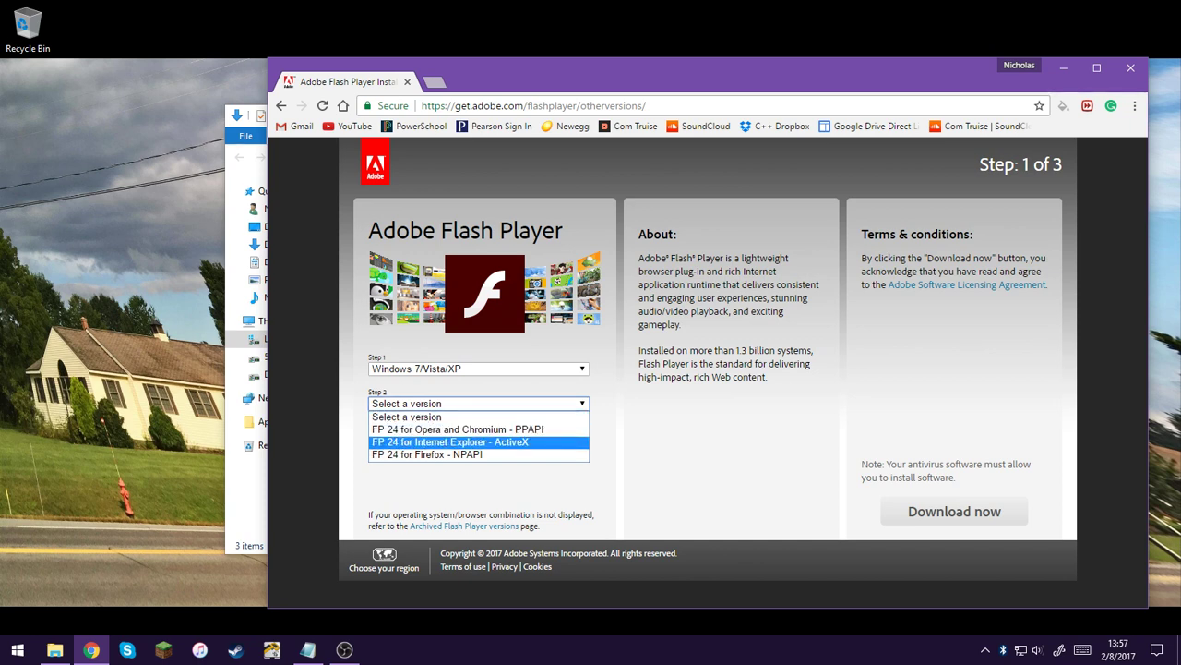
pyautogui.click(451, 442)
pyautogui.click(647, 258)
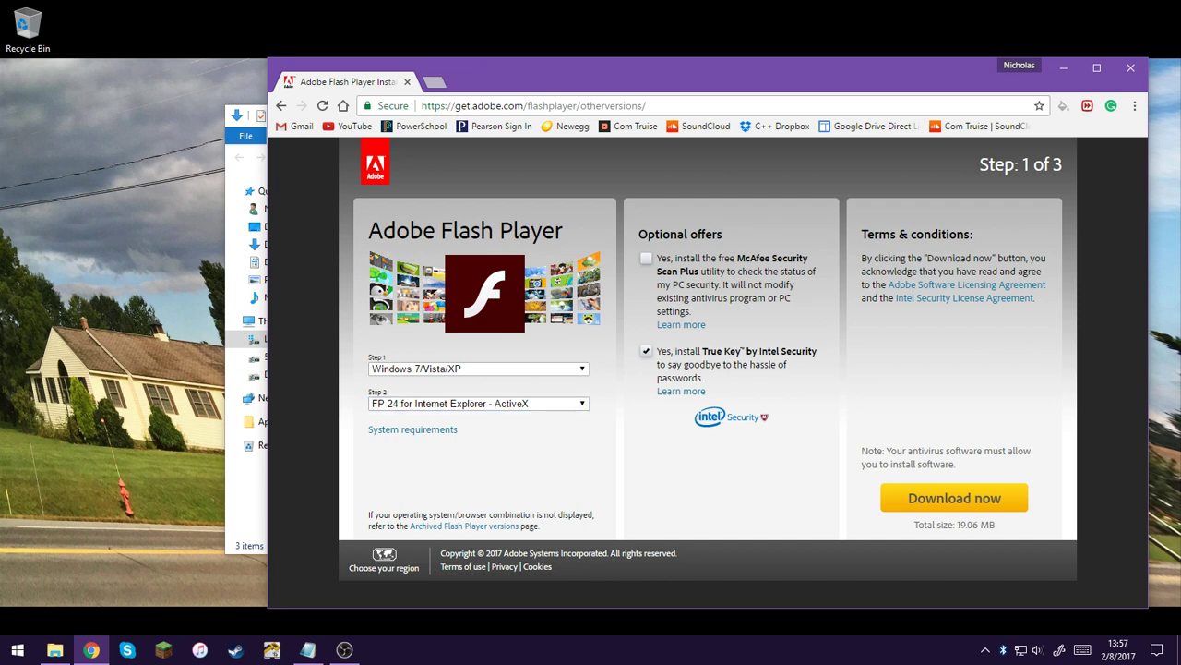
pyautogui.click(646, 351)
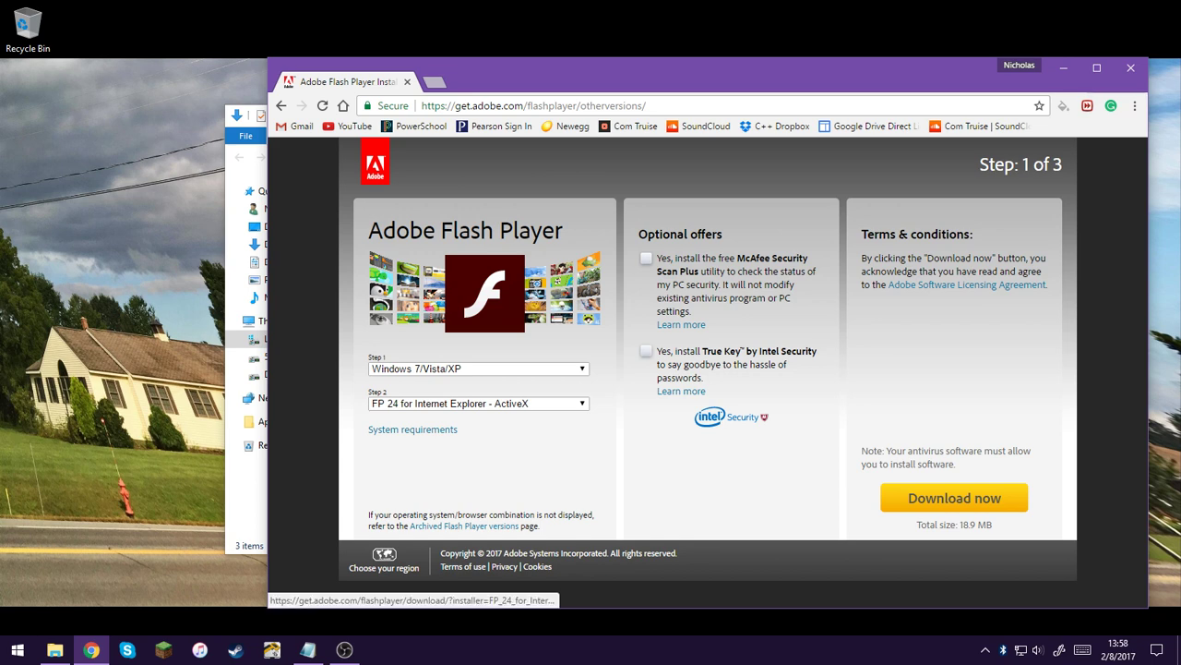
pyautogui.click(1131, 67)
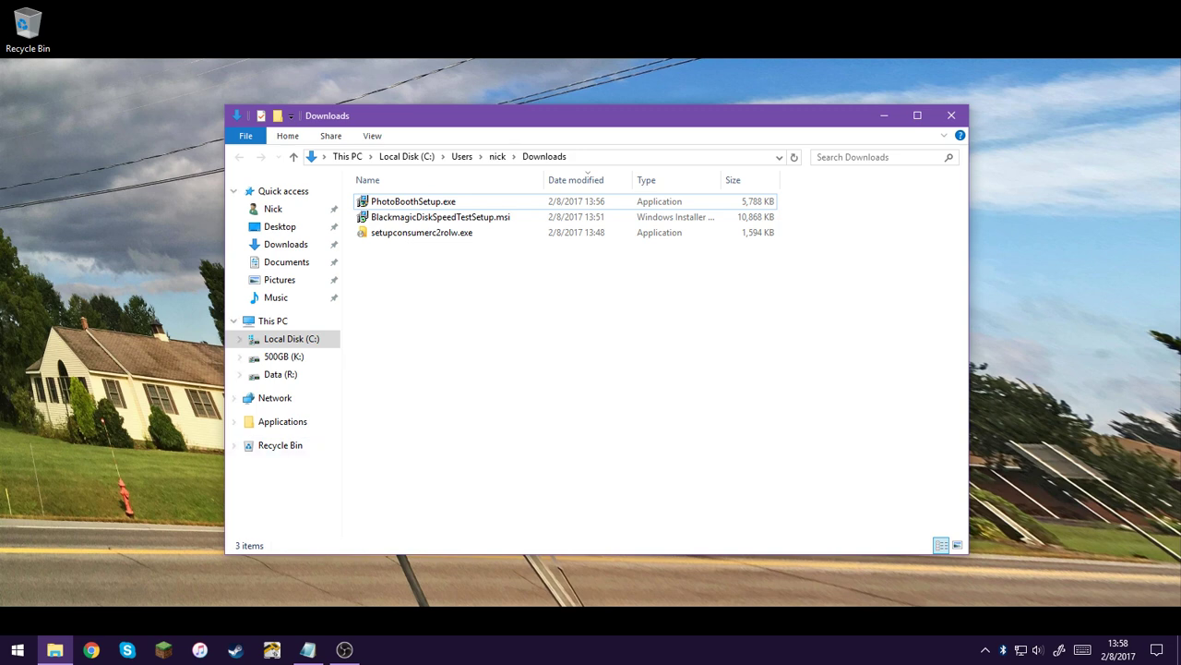
# - Launch Photo Booth from the installed programs, reposition its window, and minimize the Downloads folder window
pyautogui.click(17, 648)
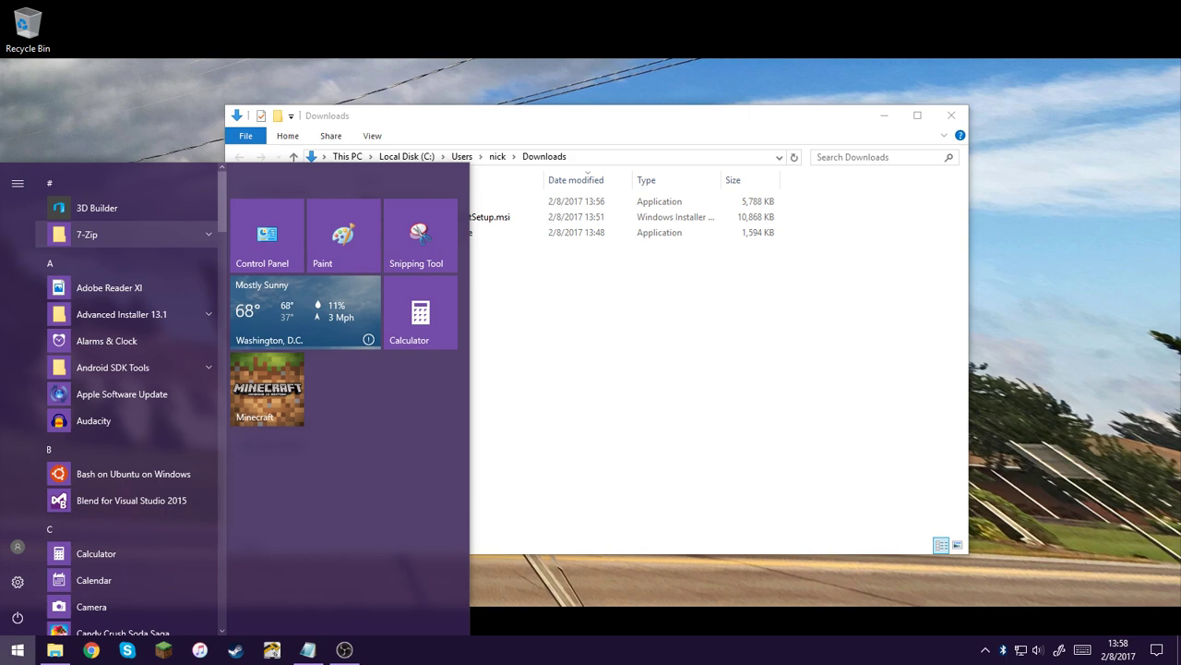
pyautogui.scroll(-8, 130, 510)
pyautogui.scroll(-10, 130, 397)
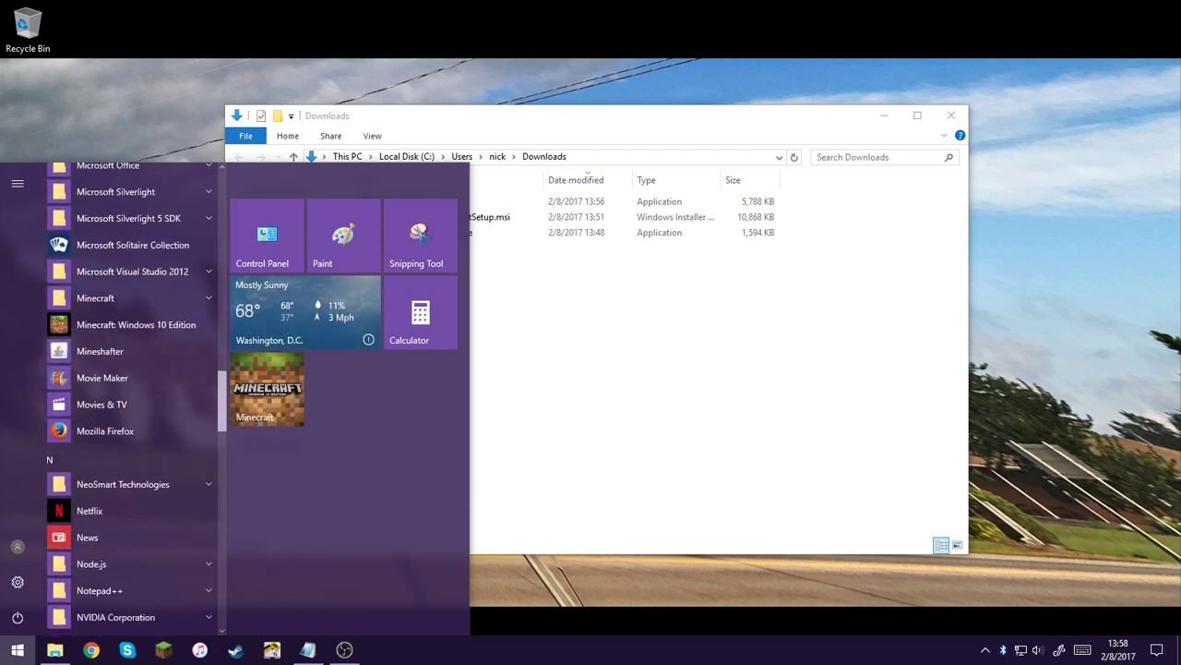
pyautogui.scroll(-1, 129, 452)
pyautogui.click(104, 451)
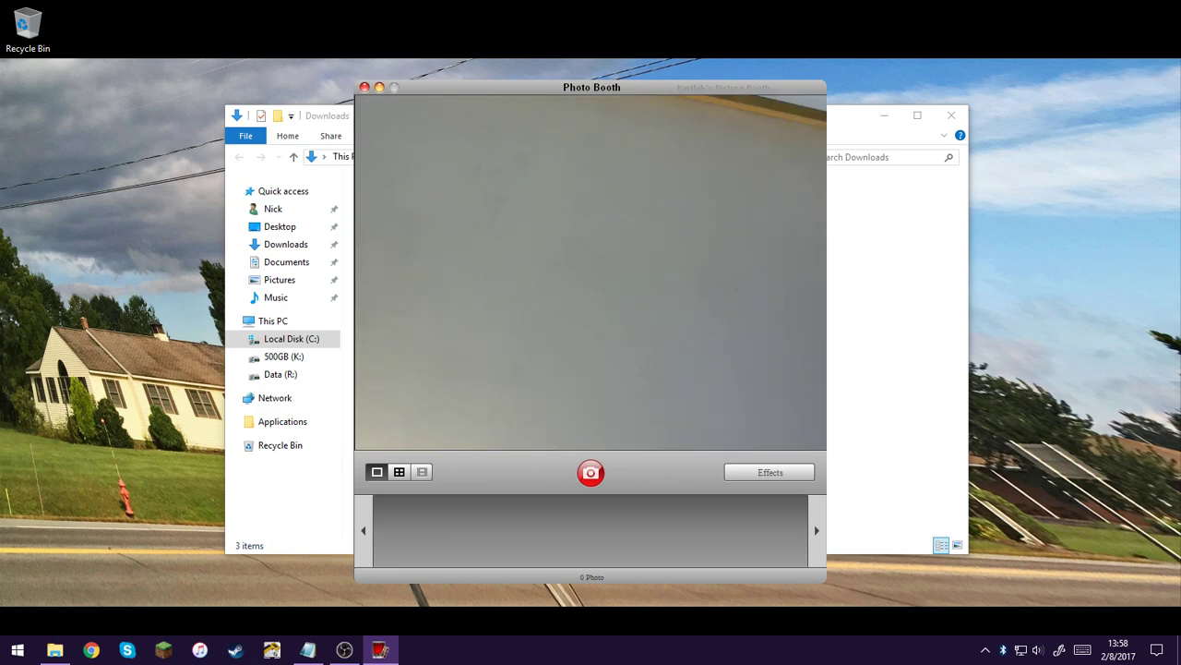
pyautogui.moveTo(592, 87); pyautogui.dragTo(505, 68)
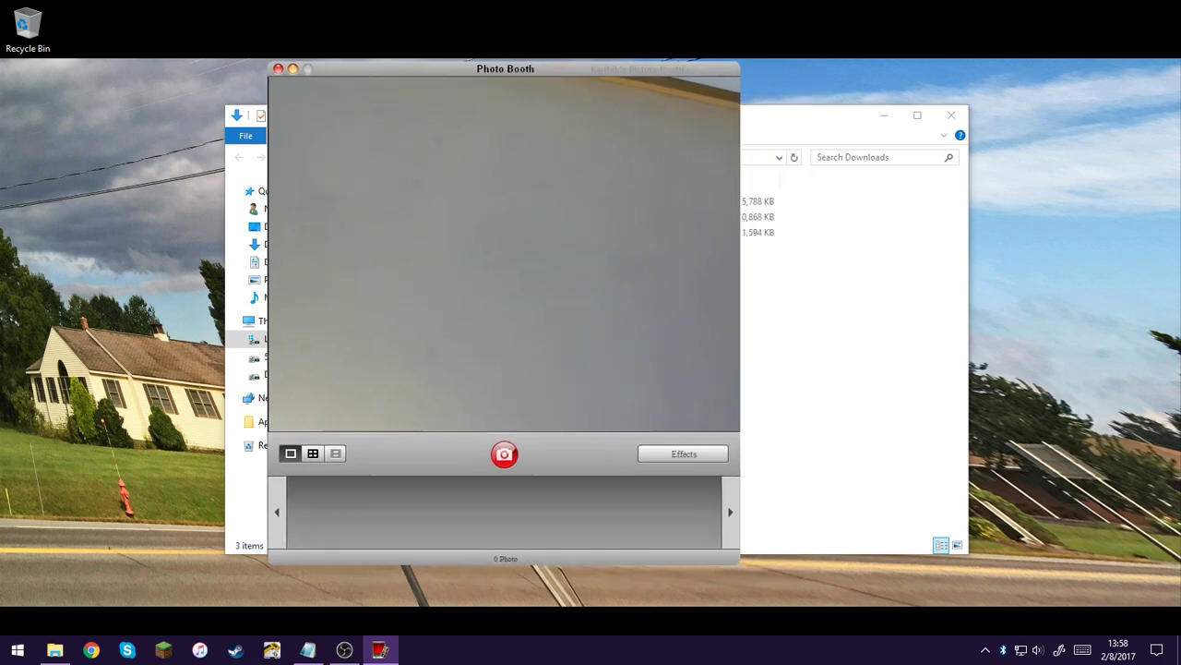
pyautogui.click(884, 115)
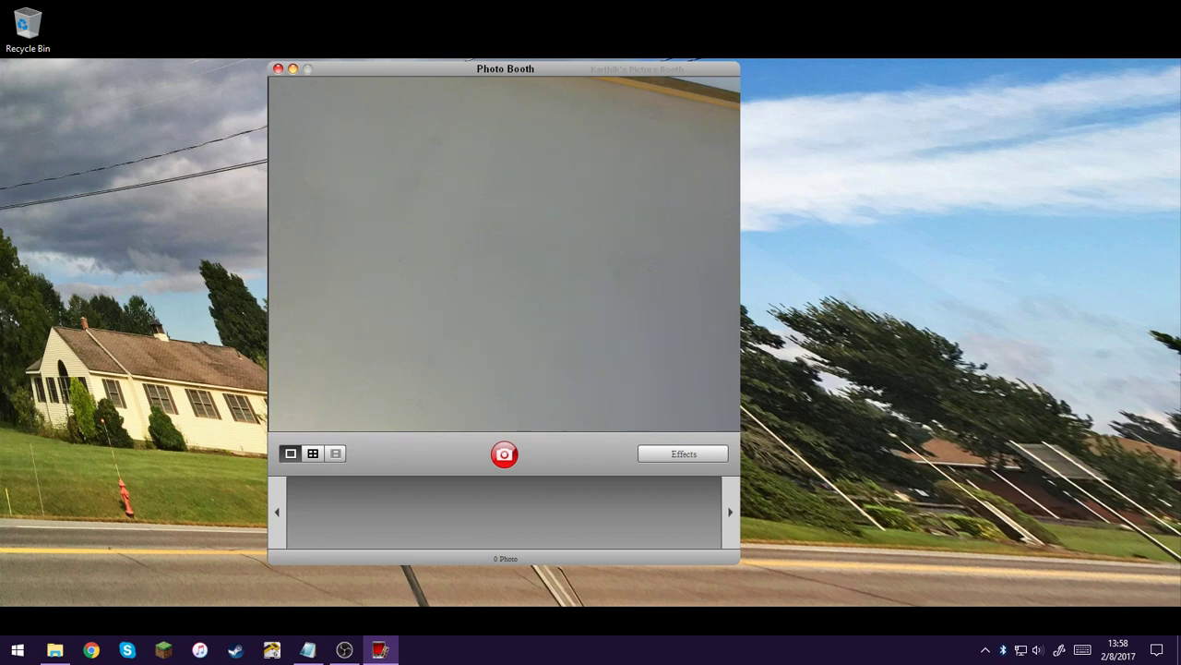
# - Check the Adobe Flash Player privacy settings for camera and microphone access and close them
pyautogui.rightClick(571, 212)
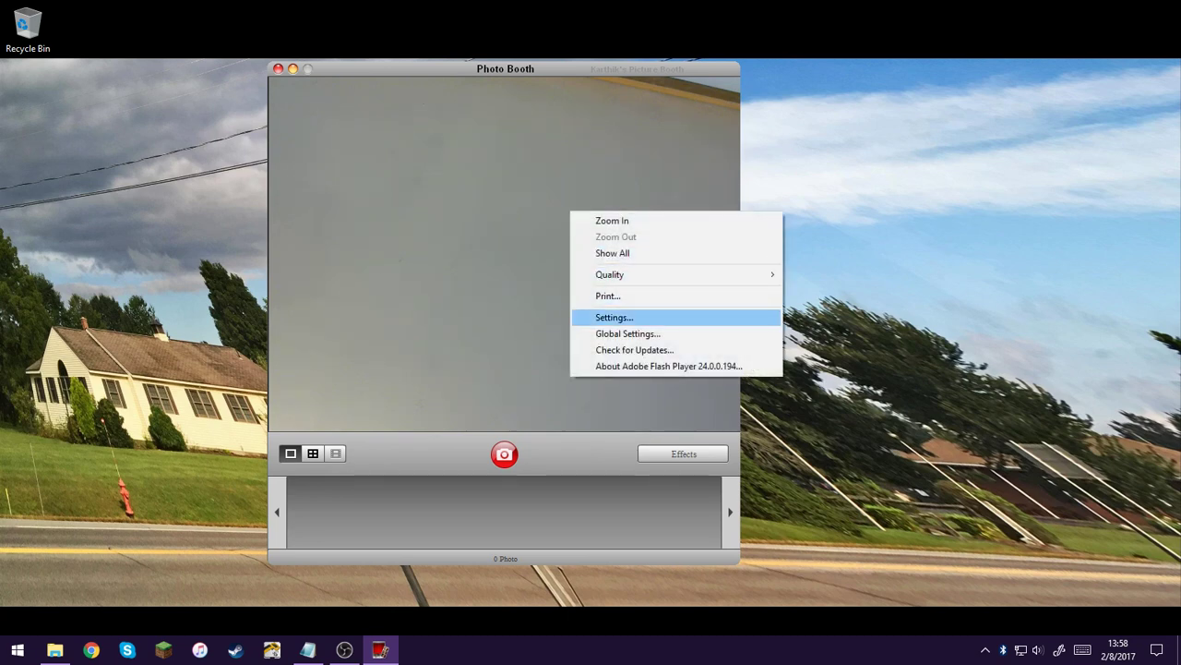
pyautogui.click(619, 317)
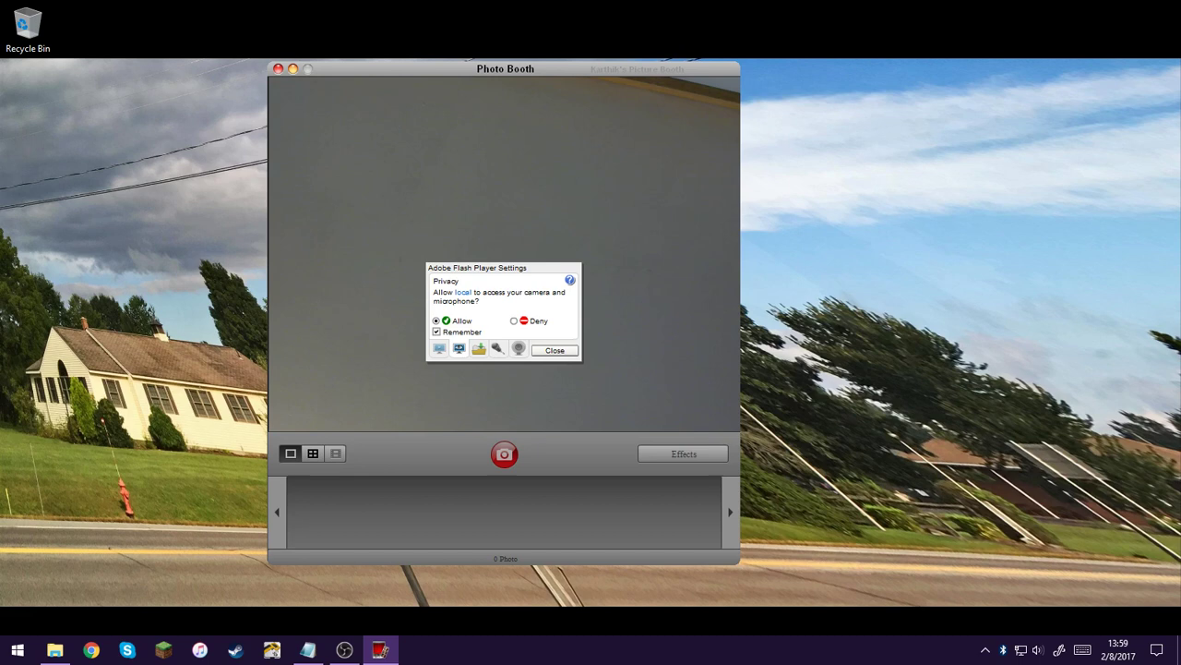
pyautogui.click(554, 351)
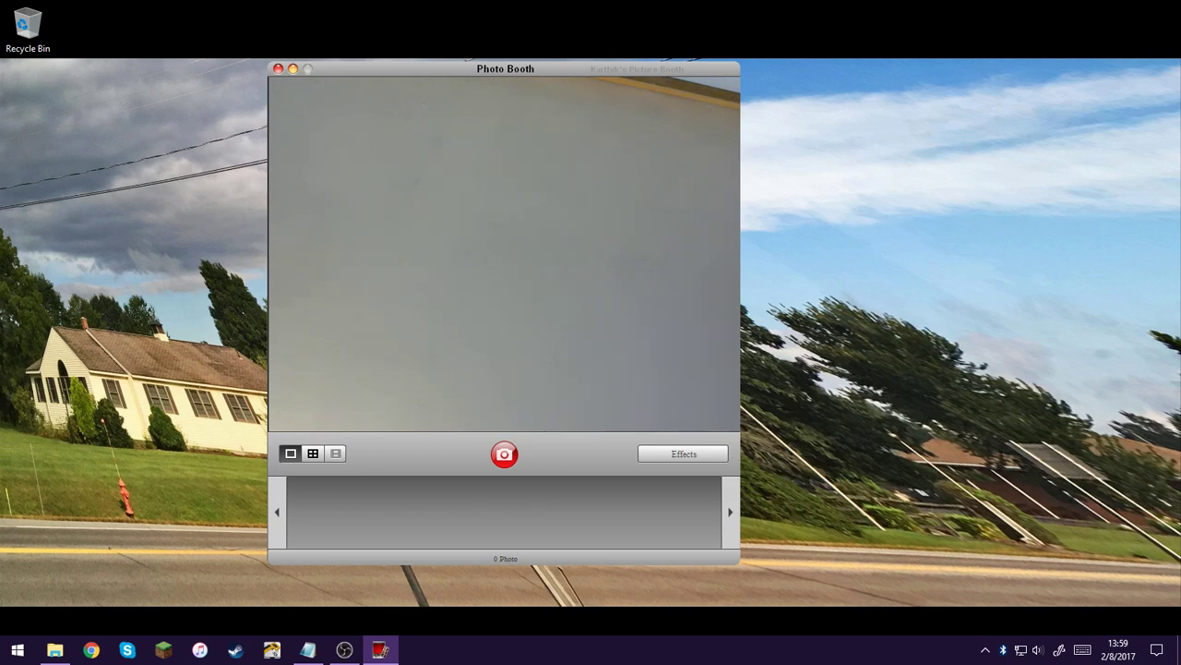
# - Browse all four pages of camera effects, go back to the first page, and choose the Normal view
pyautogui.click(684, 454)
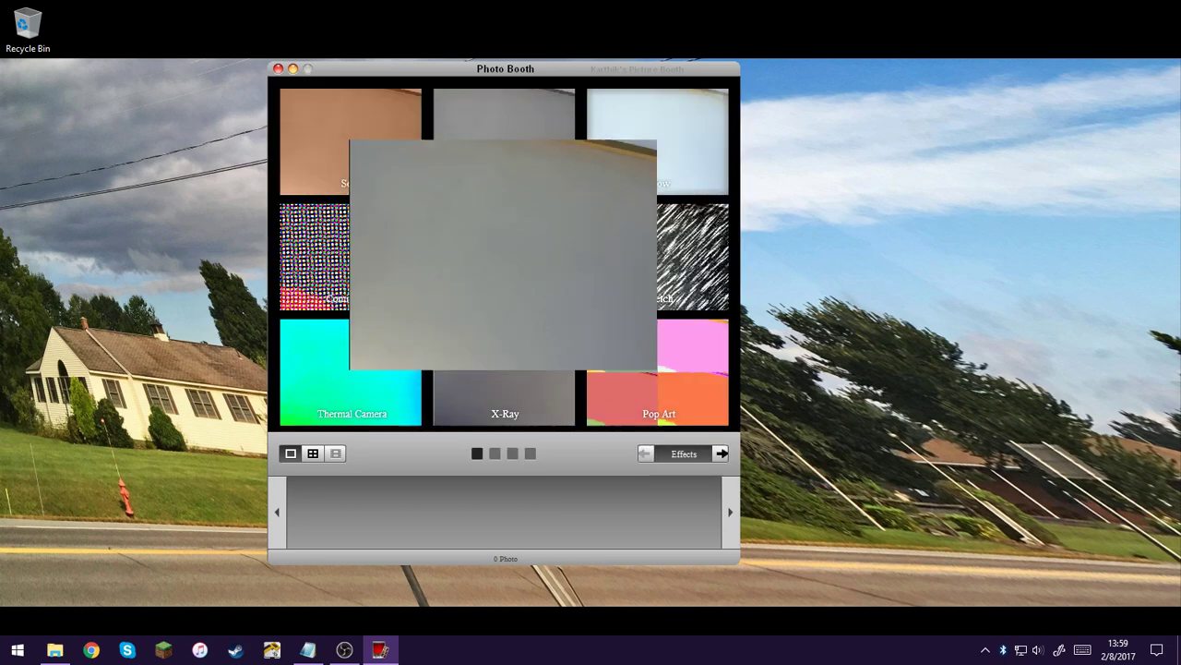
pyautogui.click(717, 454)
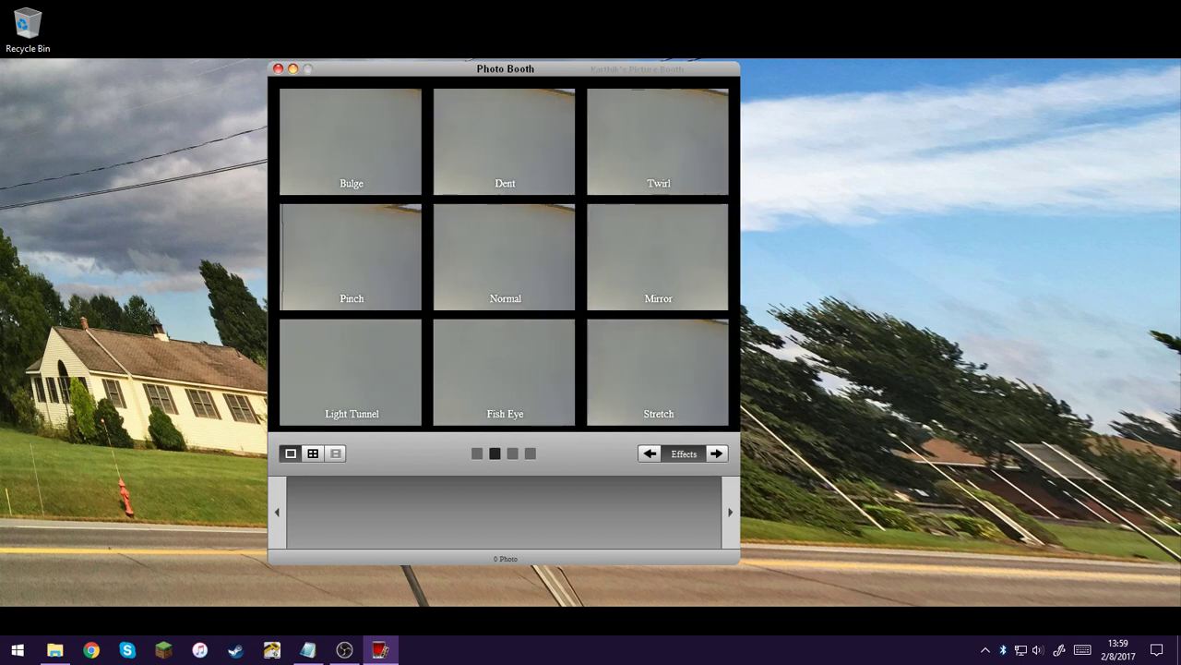
pyautogui.click(717, 454)
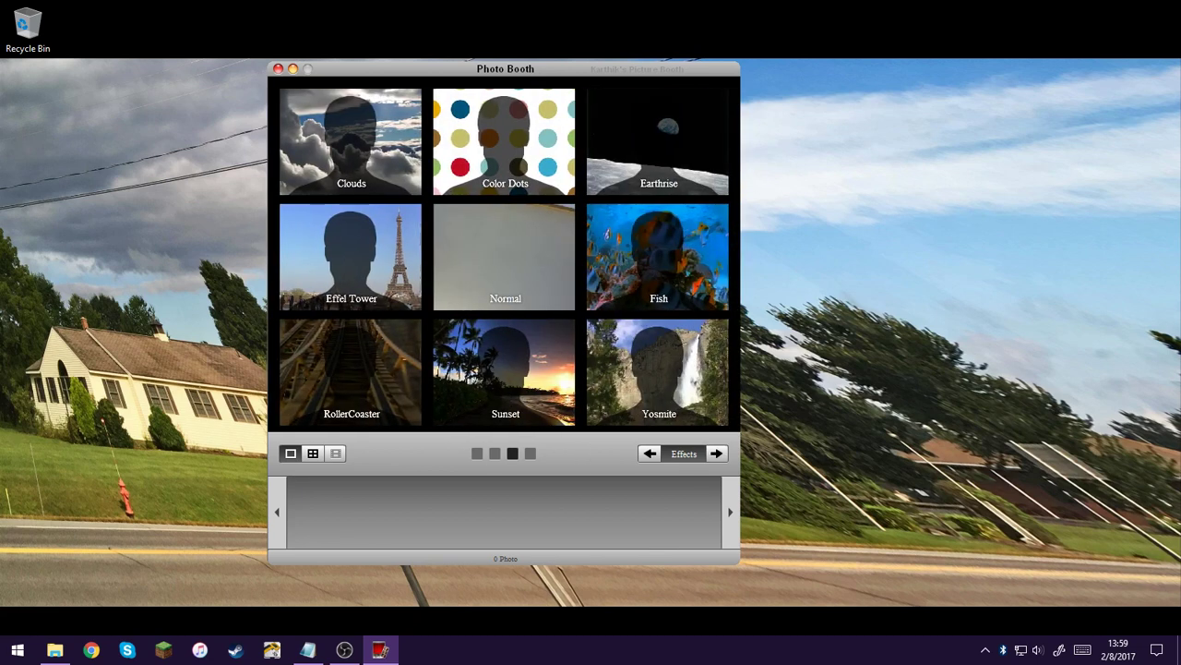
pyautogui.click(717, 454)
pyautogui.click(649, 454)
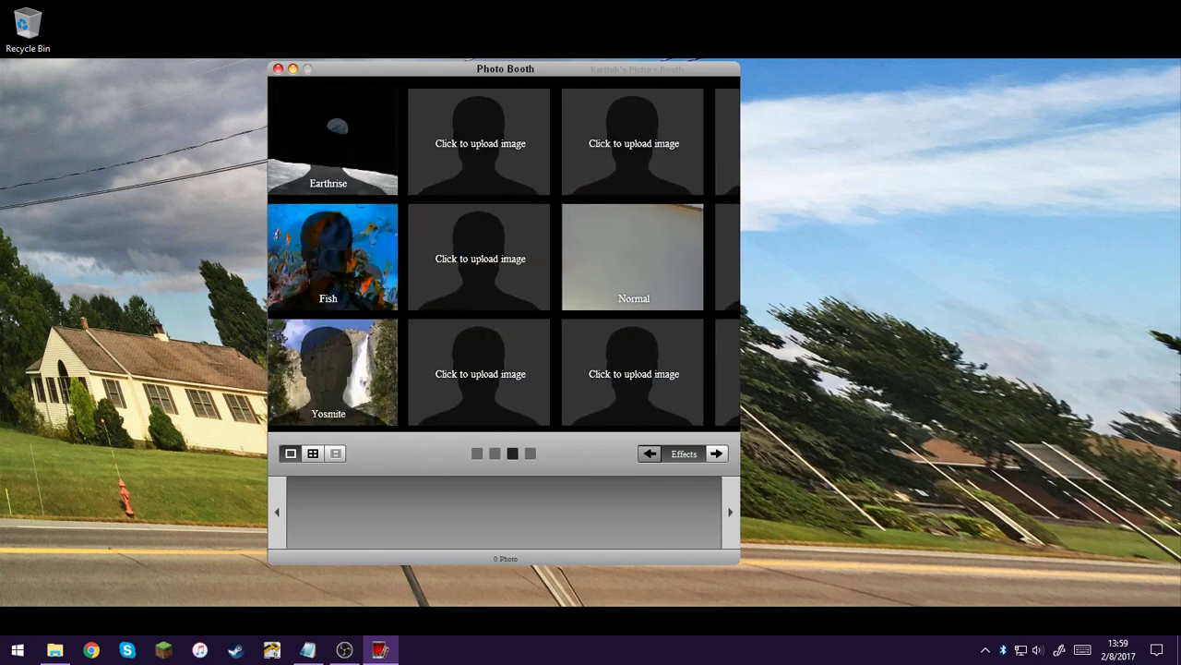
pyautogui.click(650, 454)
pyautogui.click(650, 454)
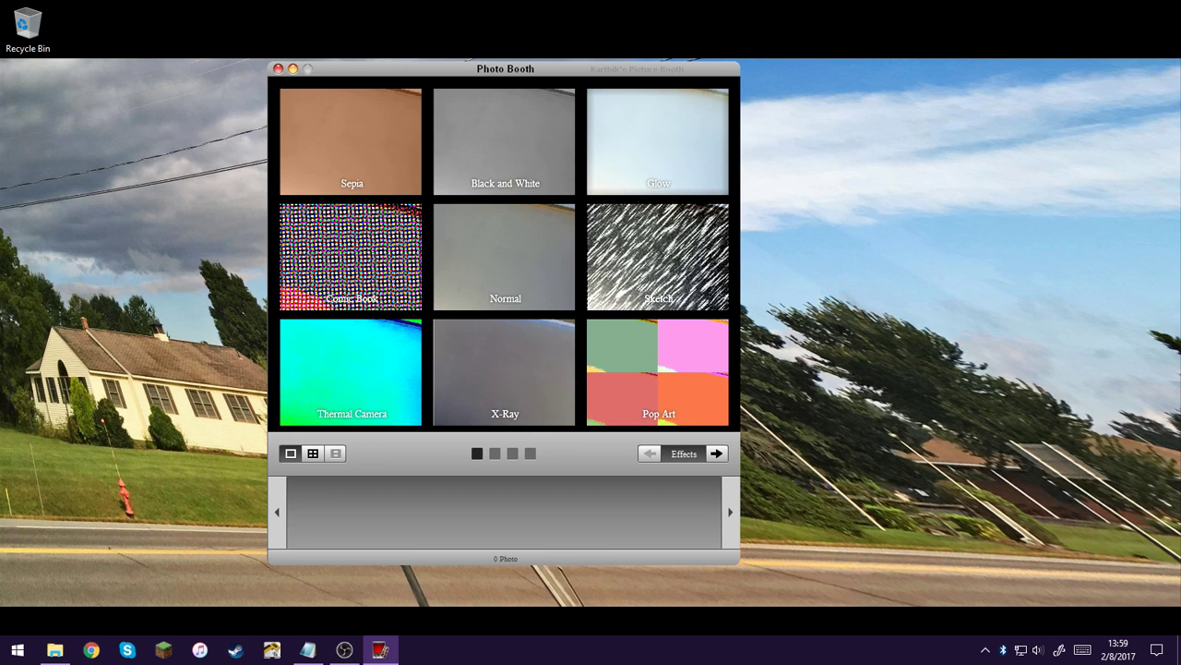
pyautogui.click(505, 258)
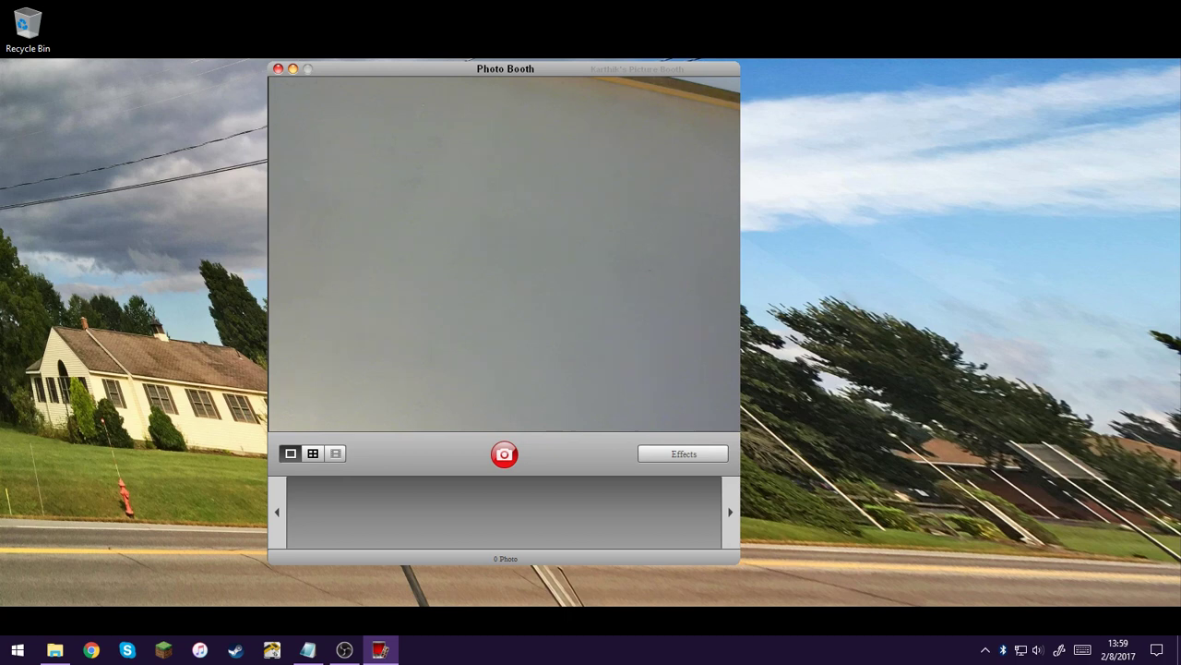
# - Reopen the effects, review the distortion and background pages again, and return to the Normal camera view
pyautogui.click(683, 454)
pyautogui.click(717, 454)
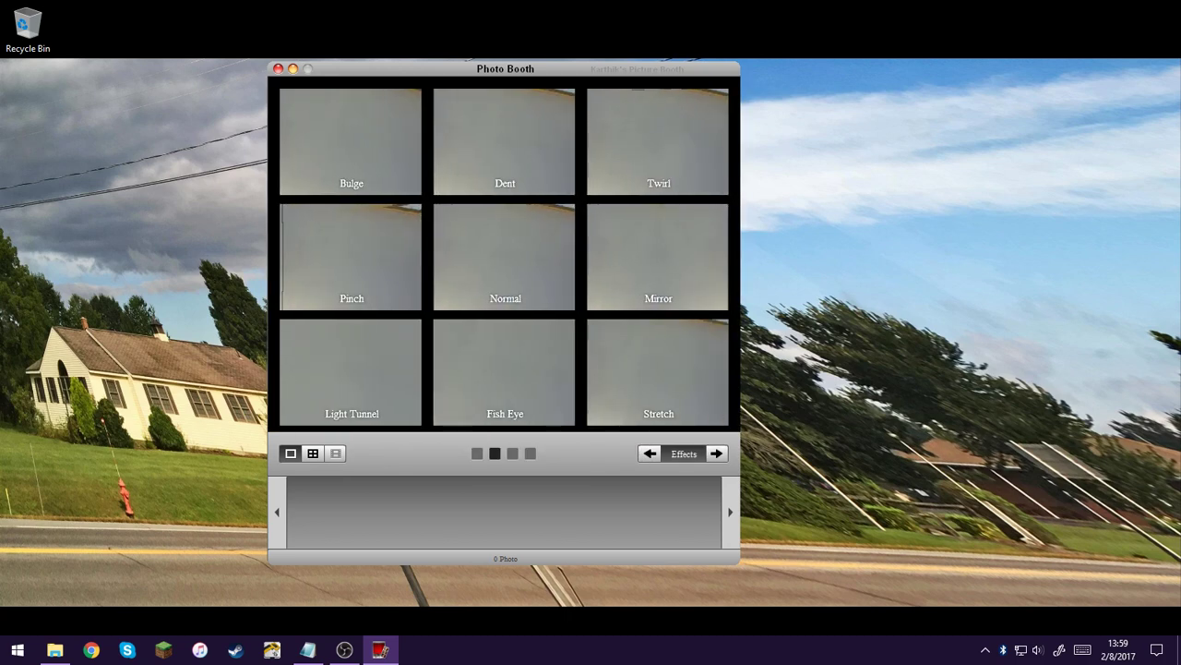
pyautogui.click(717, 454)
pyautogui.click(650, 455)
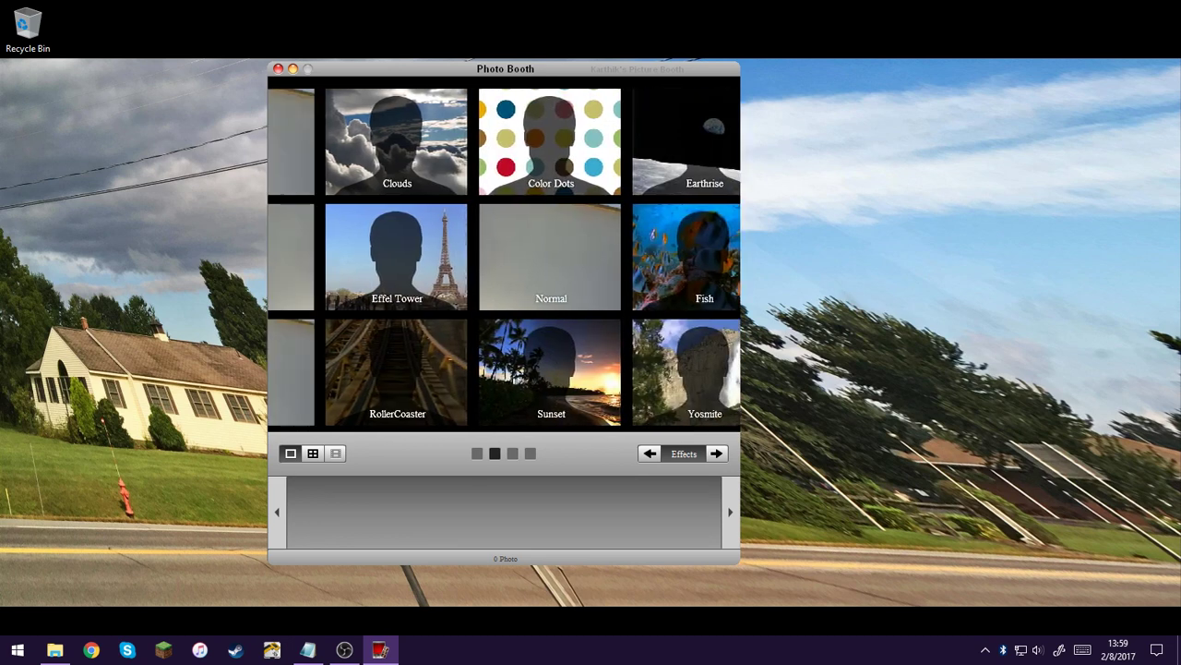
pyautogui.click(650, 454)
pyautogui.click(503, 257)
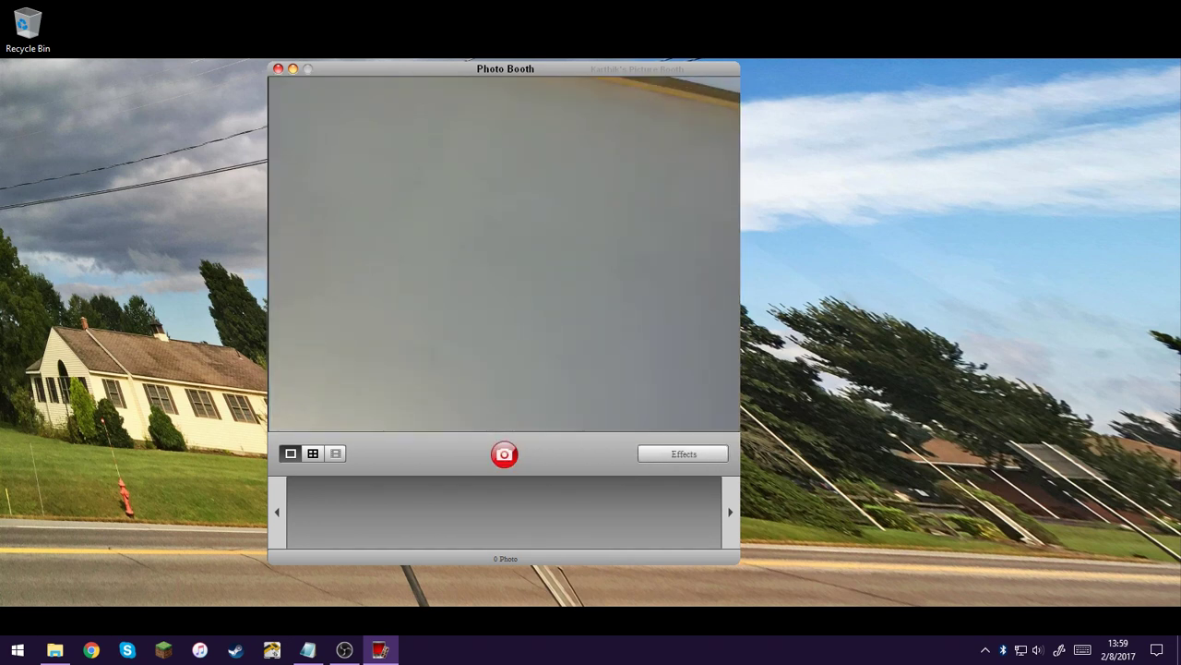
# - Move the Photo Booth window around the desktop and close the program
pyautogui.moveTo(393, 64); pyautogui.dragTo(445, 42)
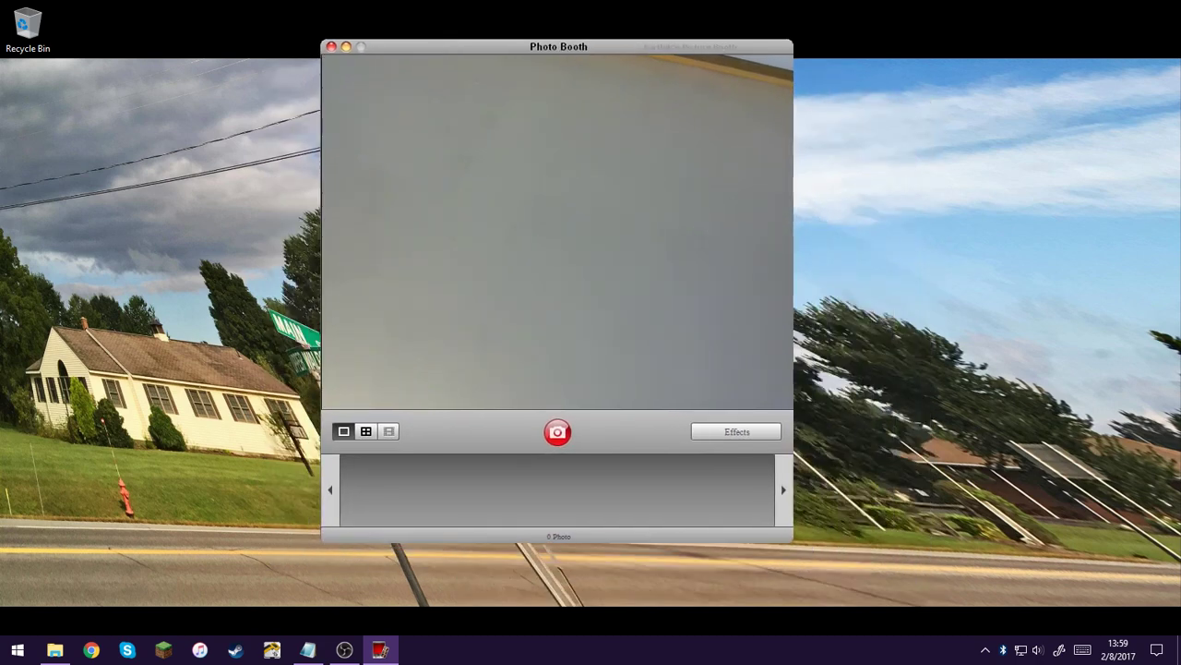
pyautogui.moveTo(620, 46); pyautogui.dragTo(520, 108)
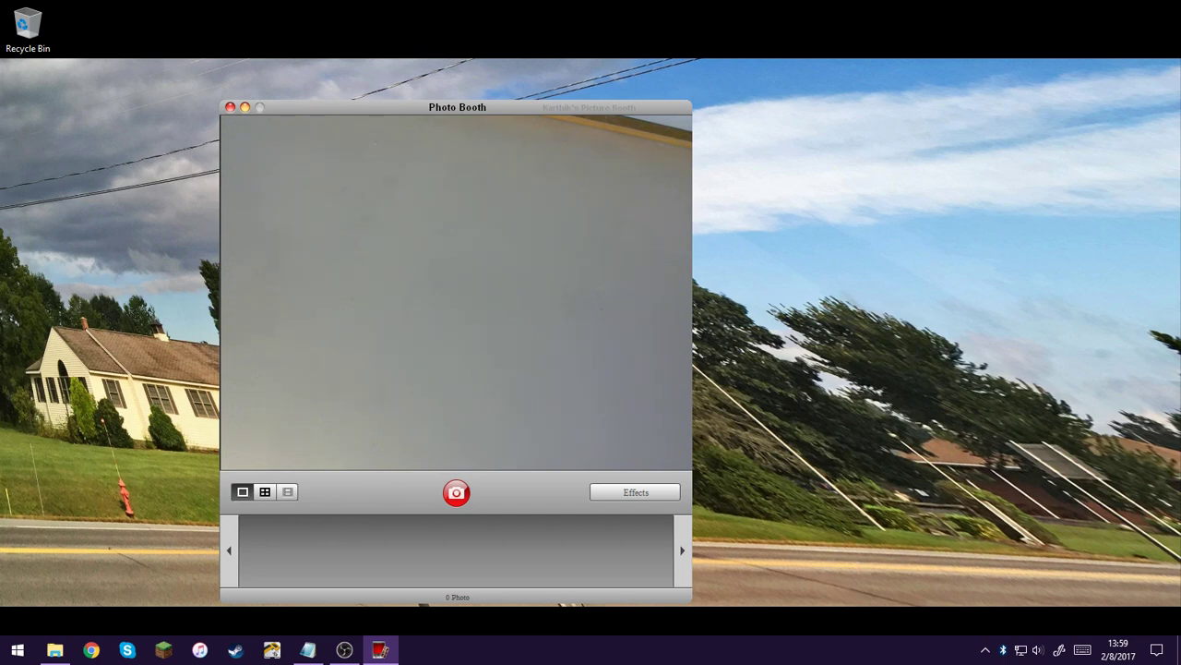
pyautogui.moveTo(408, 108); pyautogui.dragTo(406, 46)
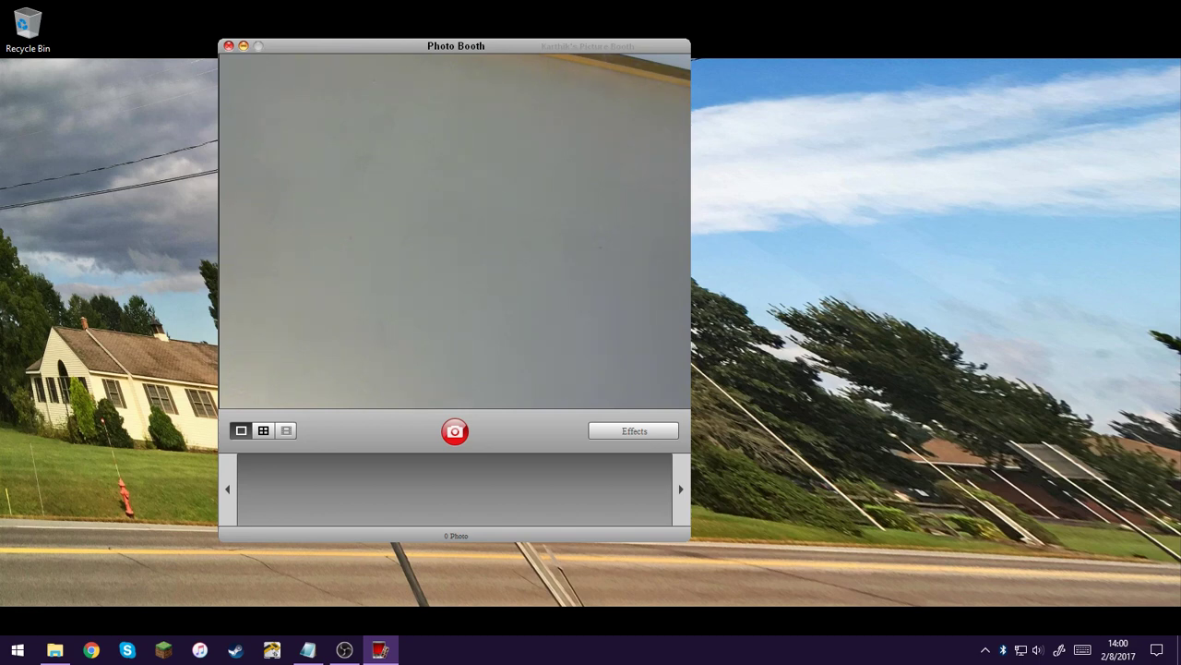
pyautogui.click(229, 46)
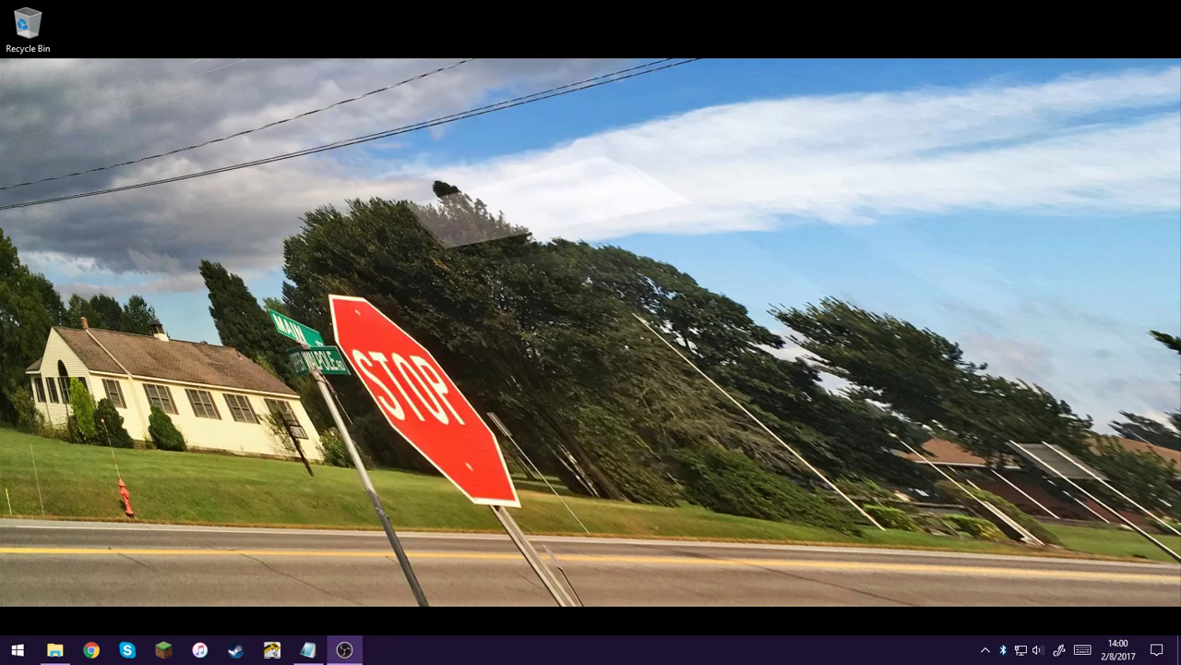